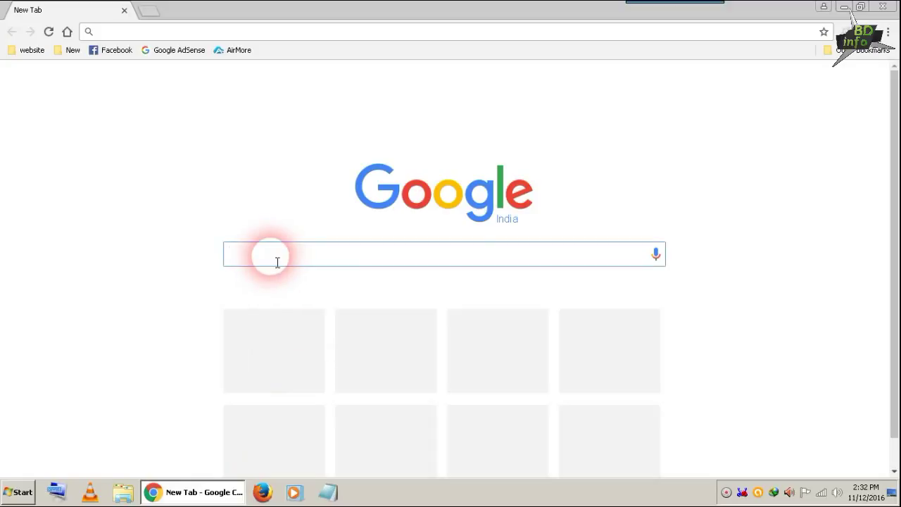
# - Search Google for "mp3 quality modifier"
pyautogui.write('m')
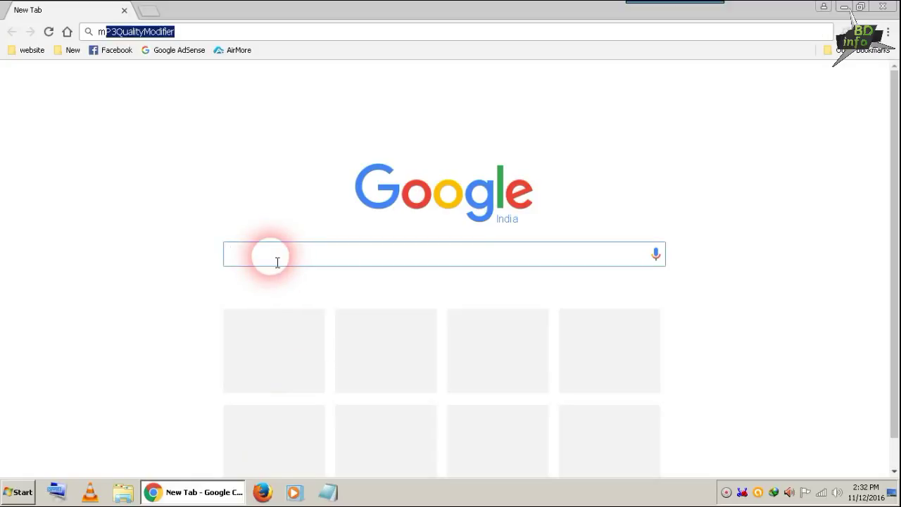
pyautogui.write('p3')
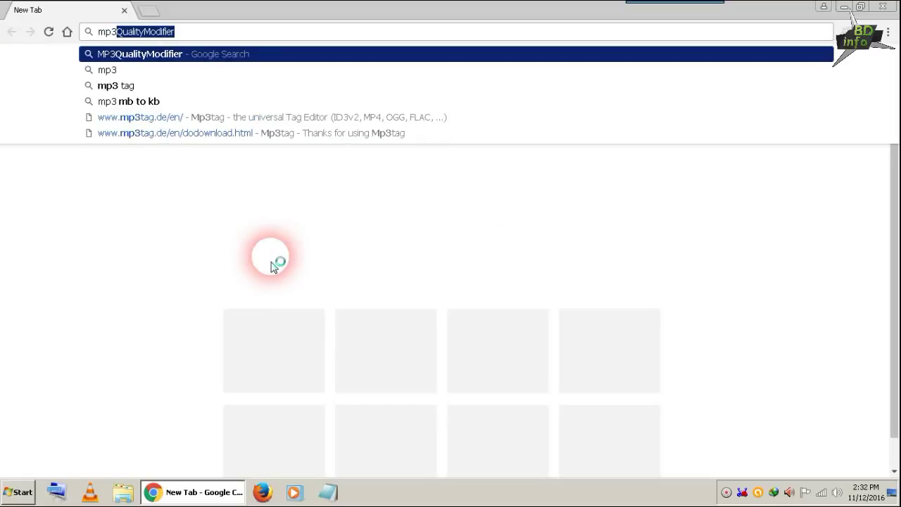
pyautogui.write(' q')
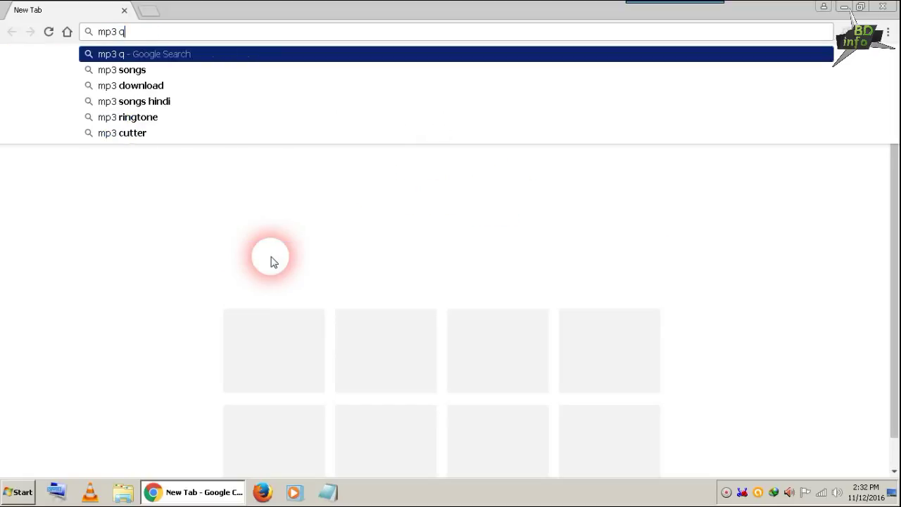
pyautogui.write('ua')
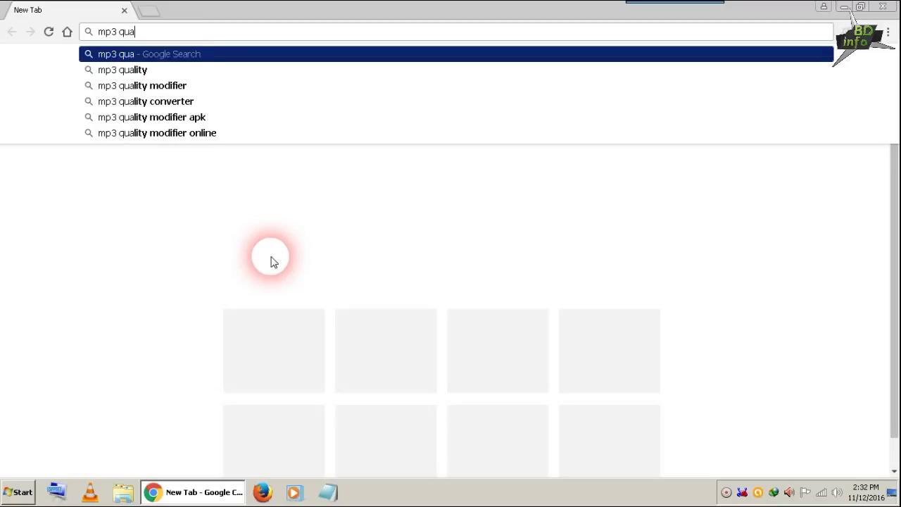
pyautogui.press('Down')
pyautogui.press('Down')
pyautogui.moveTo(184, 31); pyautogui.dragTo(69, 35)
pyautogui.click(190, 31)
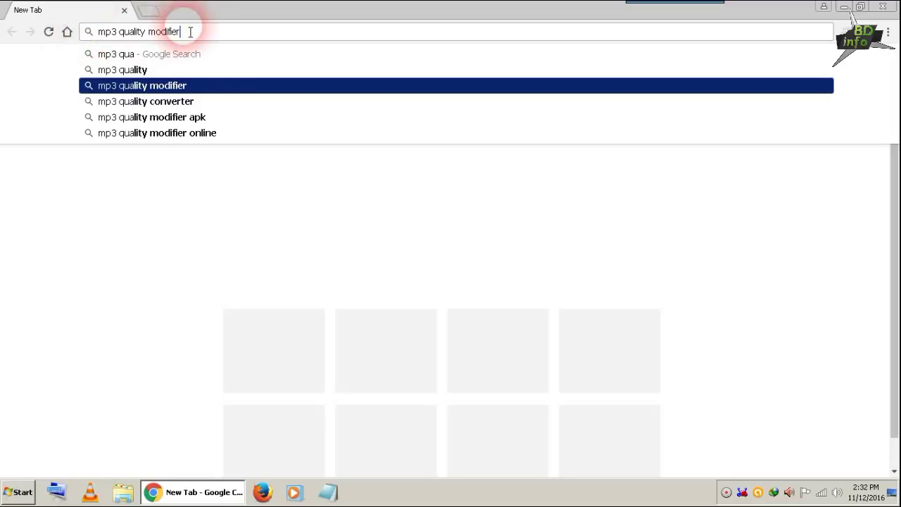
pyautogui.press('Return')
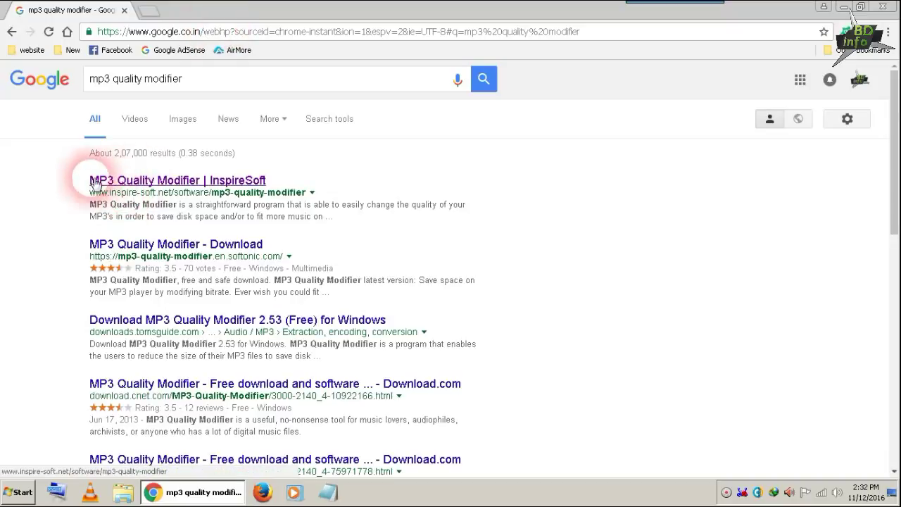
# - Download mp3-quality-modifier.zip from the InspireSoft site, accepting the option to reuse the existing complete file, and dismiss the download dialog
pyautogui.click(131, 183)
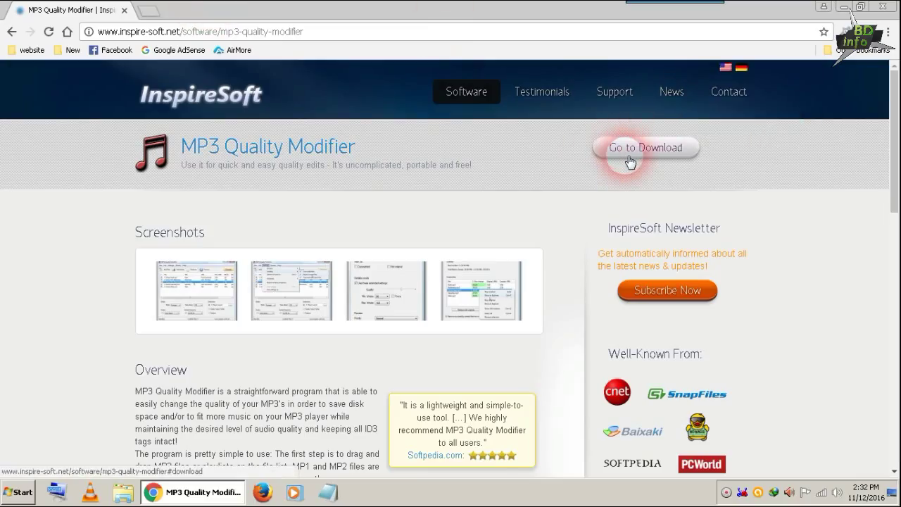
pyautogui.click(644, 151)
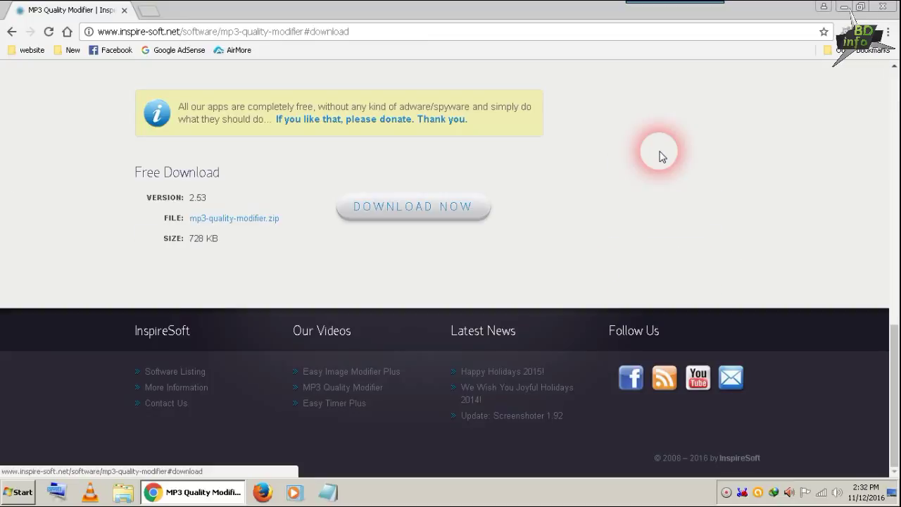
pyautogui.click(414, 213)
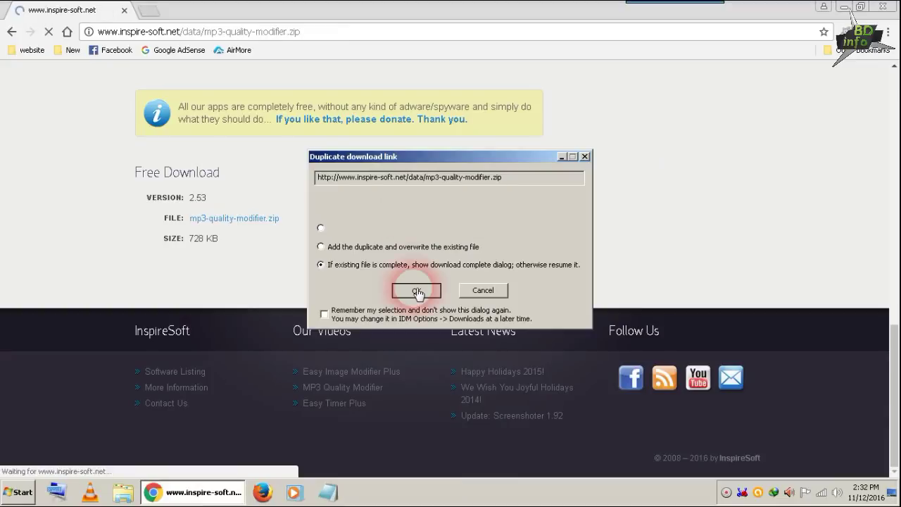
pyautogui.click(416, 291)
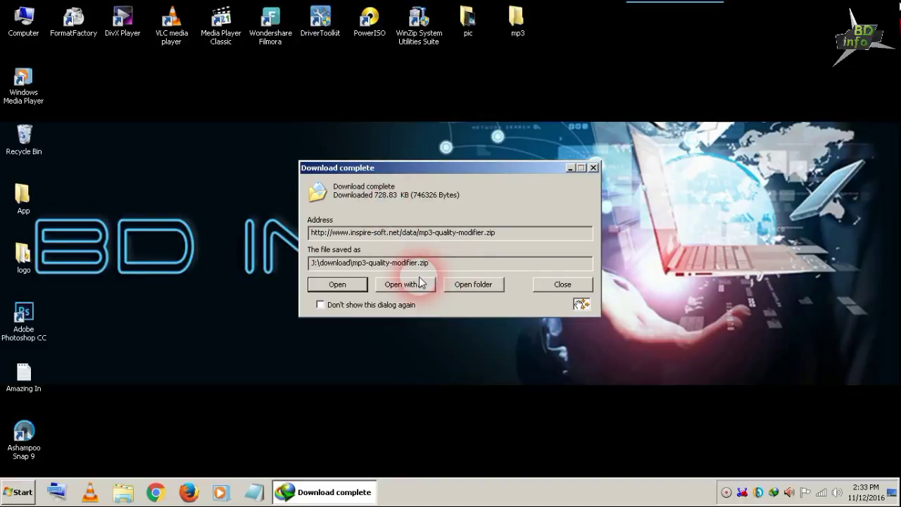
pyautogui.click(541, 285)
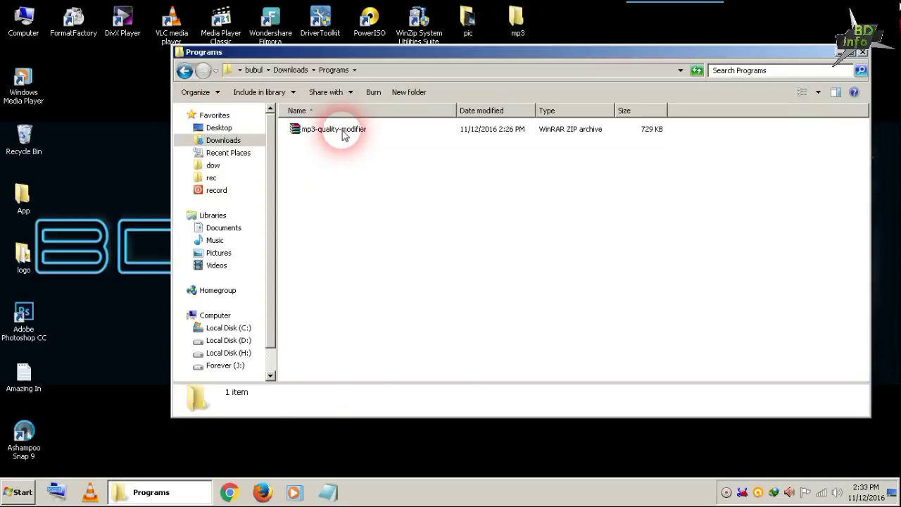
# - Extract the mp3-quality-modifier archive directly into the Programs folder
pyautogui.click(348, 131)
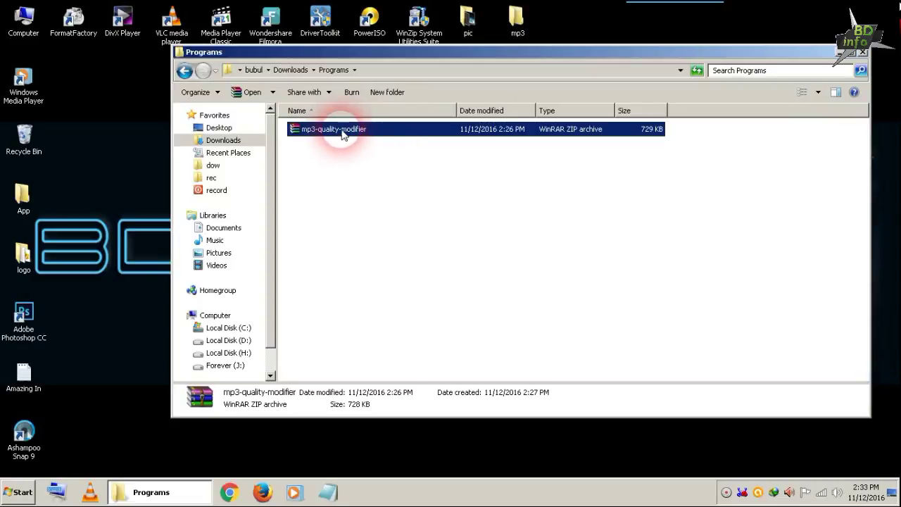
pyautogui.click(383, 158)
pyautogui.click(447, 134)
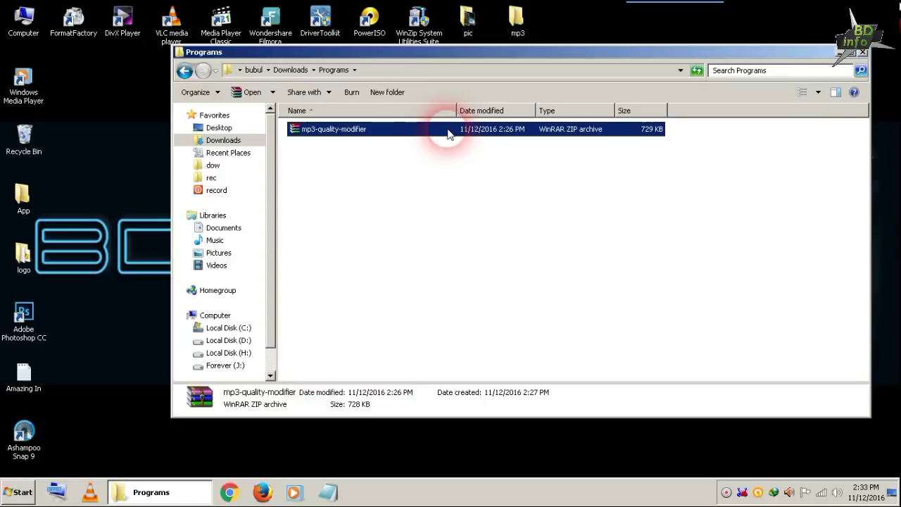
pyautogui.doubleClick(404, 132)
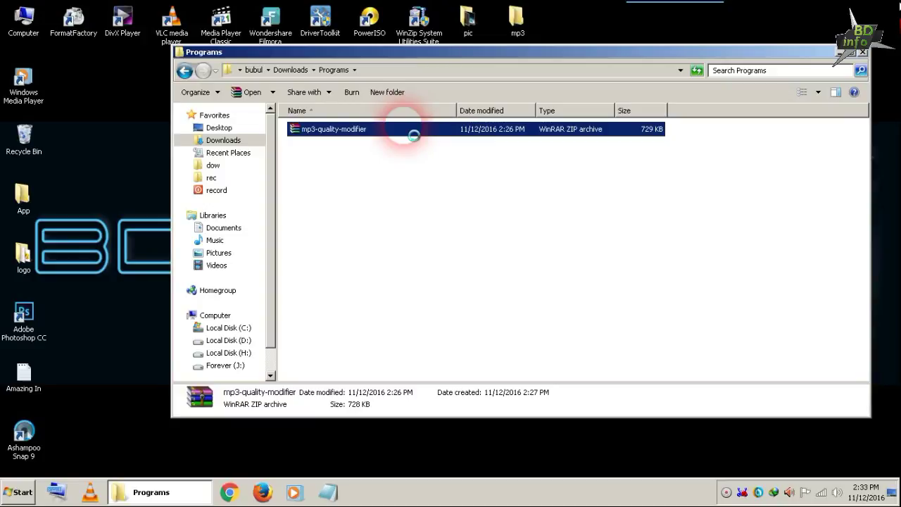
pyautogui.rightClick(410, 132)
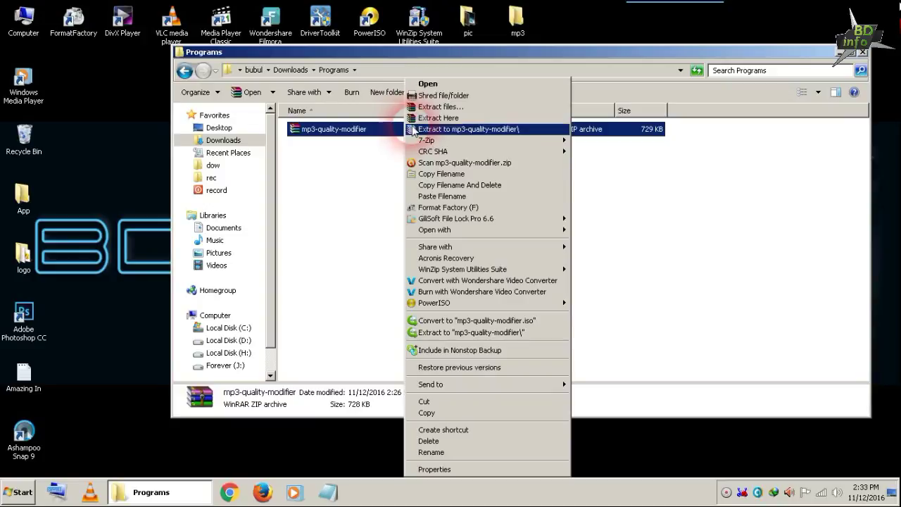
pyautogui.click(435, 119)
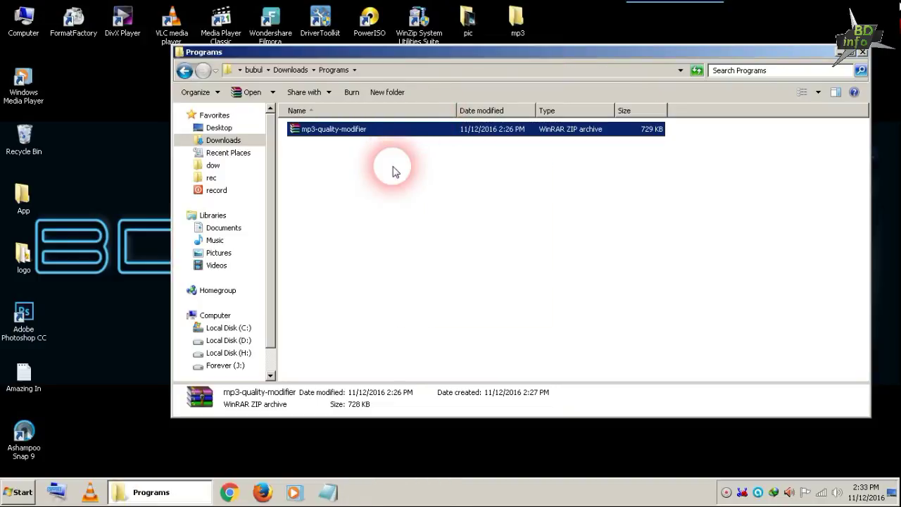
pyautogui.click(338, 186)
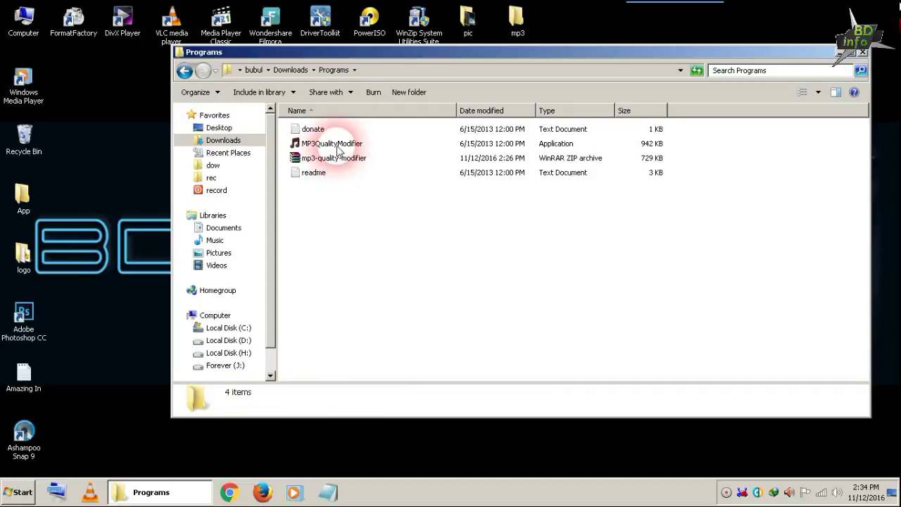
# - Launch the extracted MP3QualityModifier application and reposition its window over the folder
pyautogui.click(344, 145)
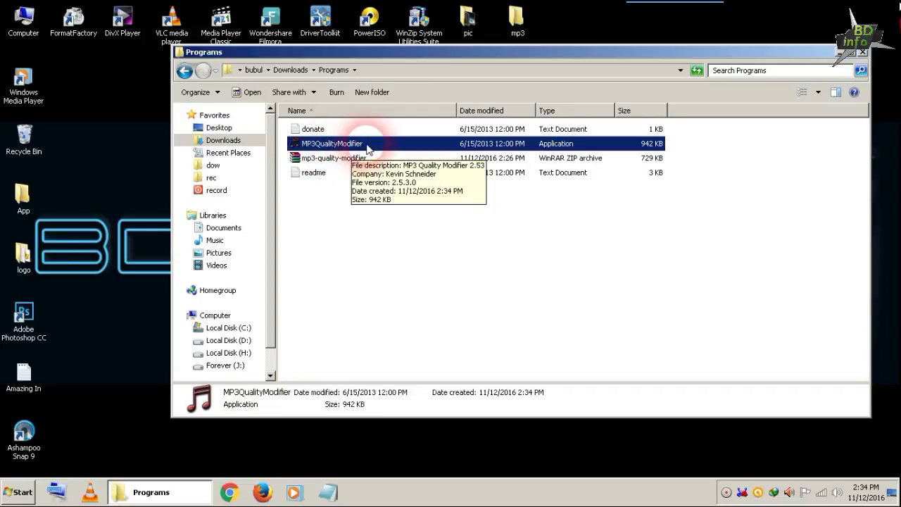
pyautogui.click(342, 150)
pyautogui.click(342, 145)
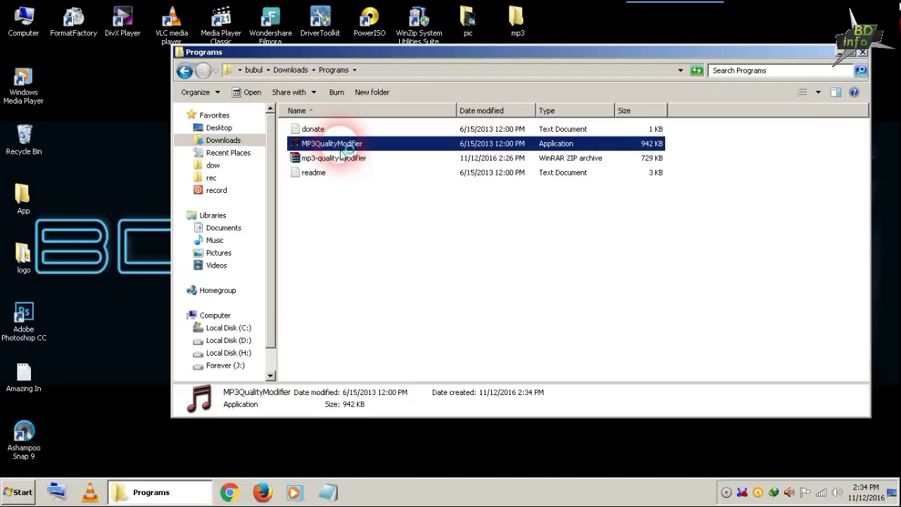
pyautogui.moveTo(469, 143); pyautogui.dragTo(273, 125)
pyautogui.moveTo(327, 125); pyautogui.dragTo(392, 128)
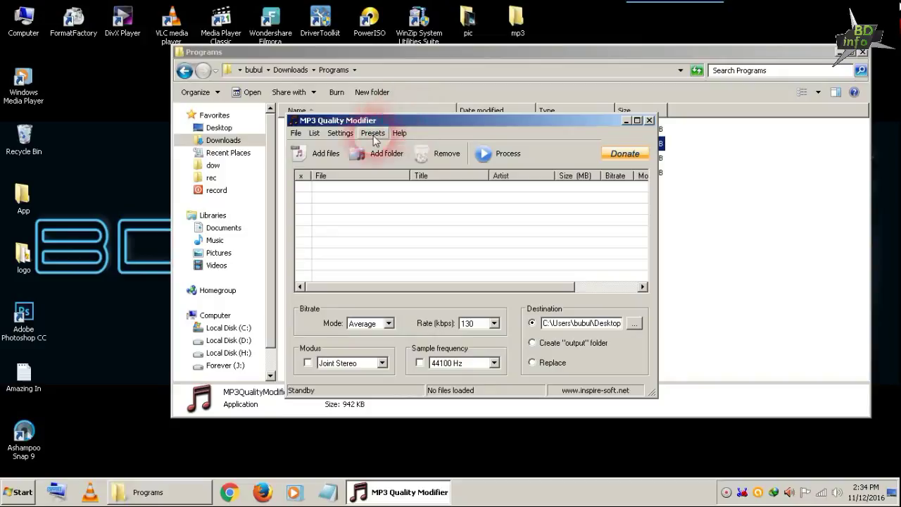
# - Start adding files and select "Adele - Hello" in the mp3 folder on the Desktop
pyautogui.click(319, 154)
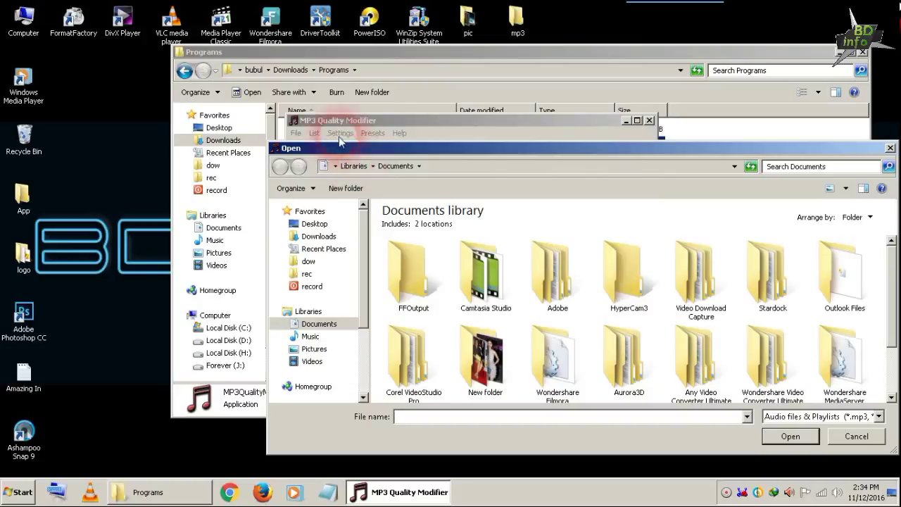
pyautogui.click(330, 224)
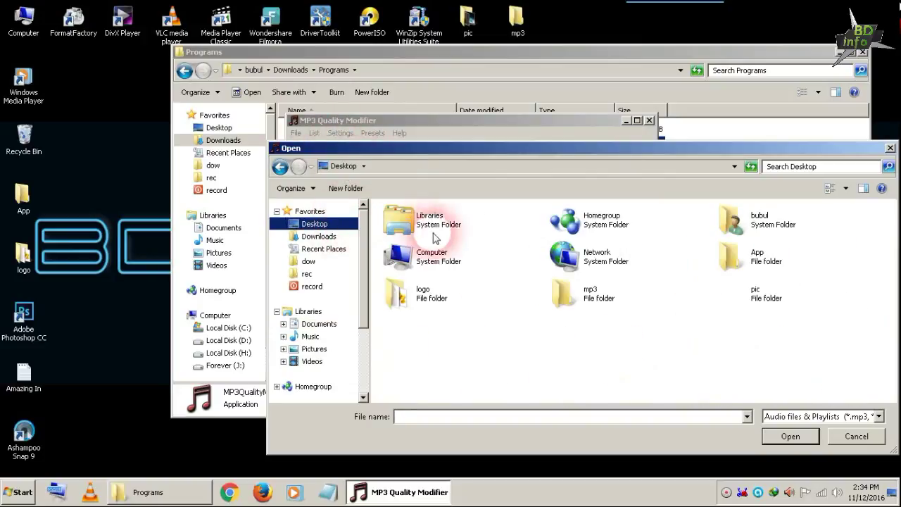
pyautogui.click(430, 224)
pyautogui.doubleClick(598, 293)
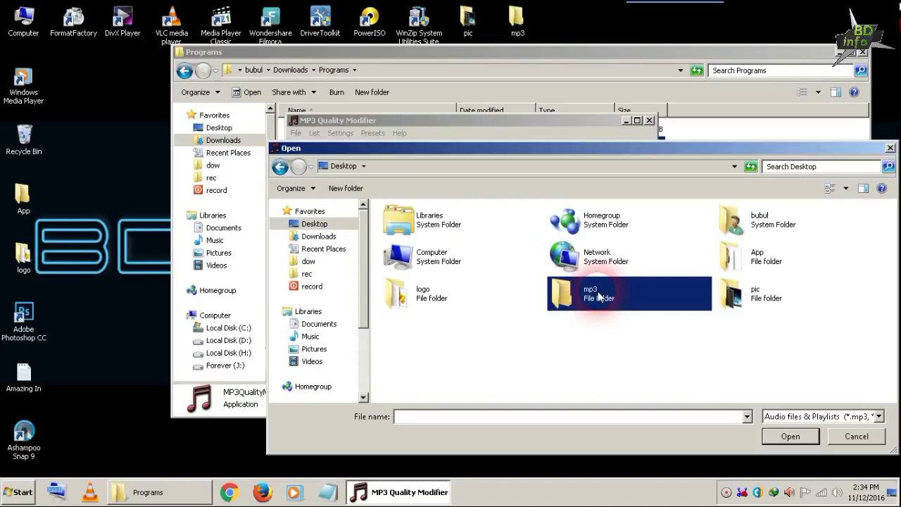
pyautogui.click(435, 227)
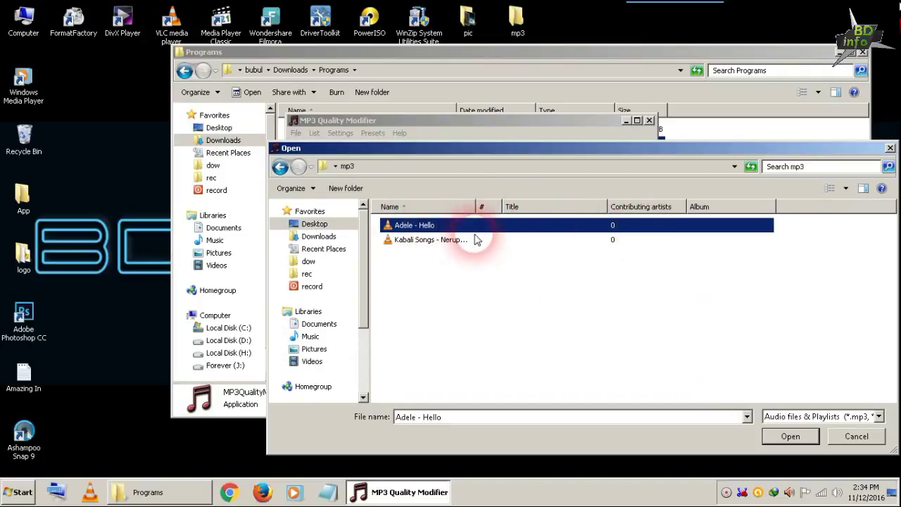
pyautogui.moveTo(466, 150); pyautogui.dragTo(391, 134)
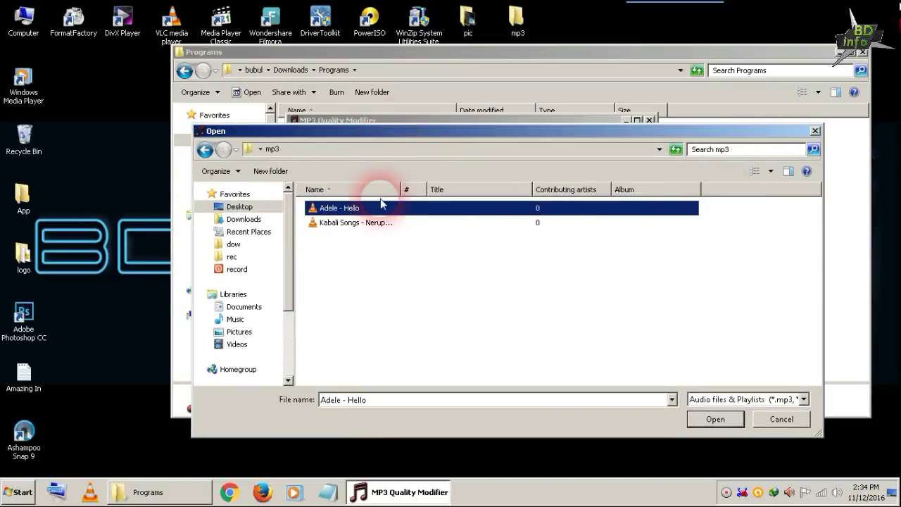
# - Show the Size column in the file browser and load the "Adele - Hello" track into the file list
pyautogui.rightClick(735, 191)
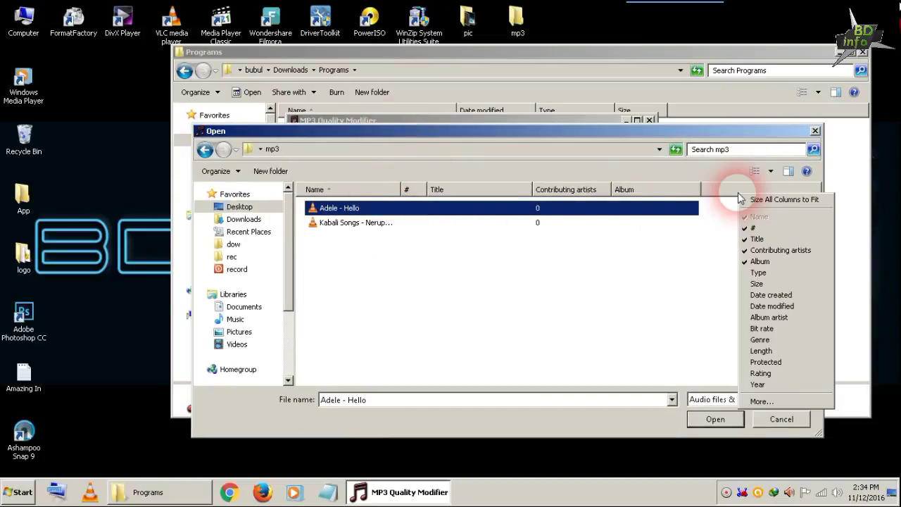
pyautogui.click(757, 284)
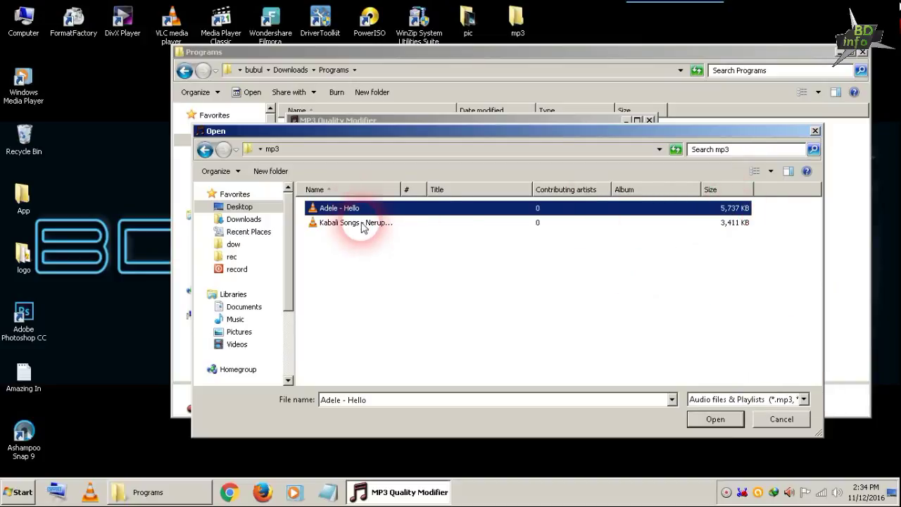
pyautogui.click(764, 213)
pyautogui.click(744, 211)
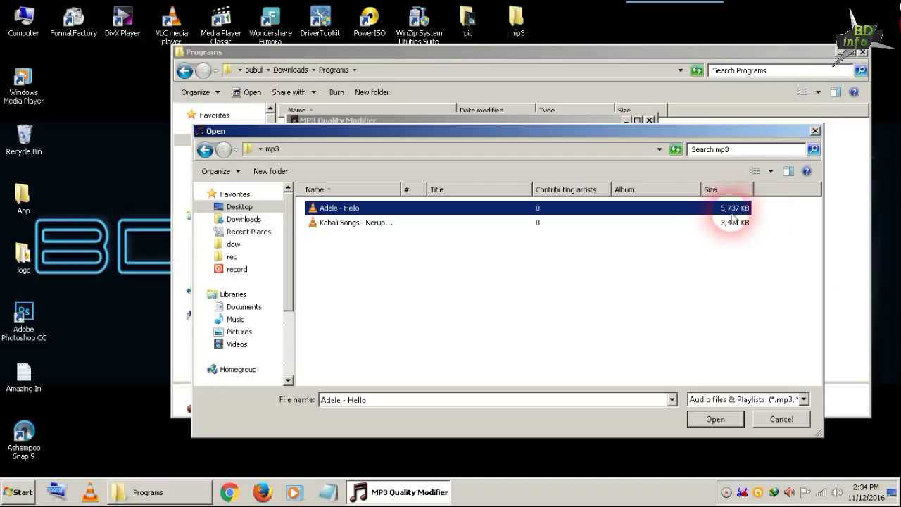
pyautogui.click(712, 418)
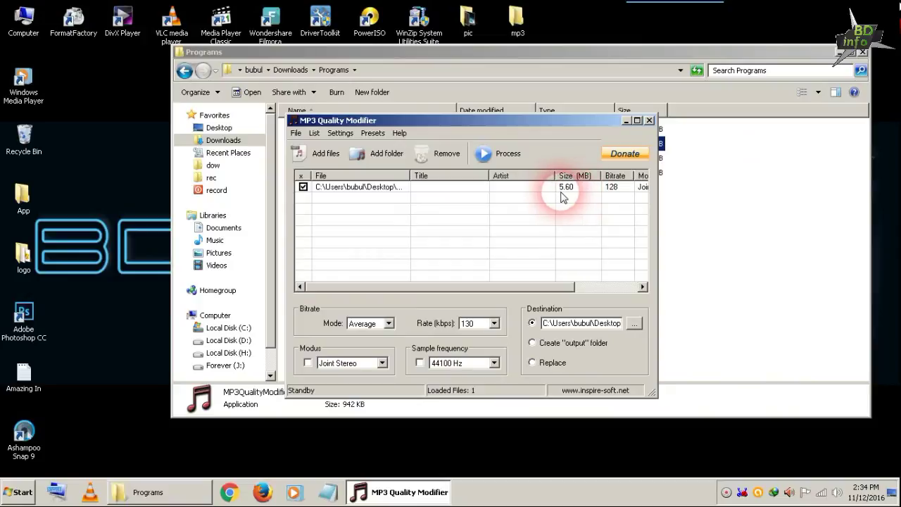
# - Select the loaded track and set the bitrate to 30 kbps
pyautogui.click(366, 187)
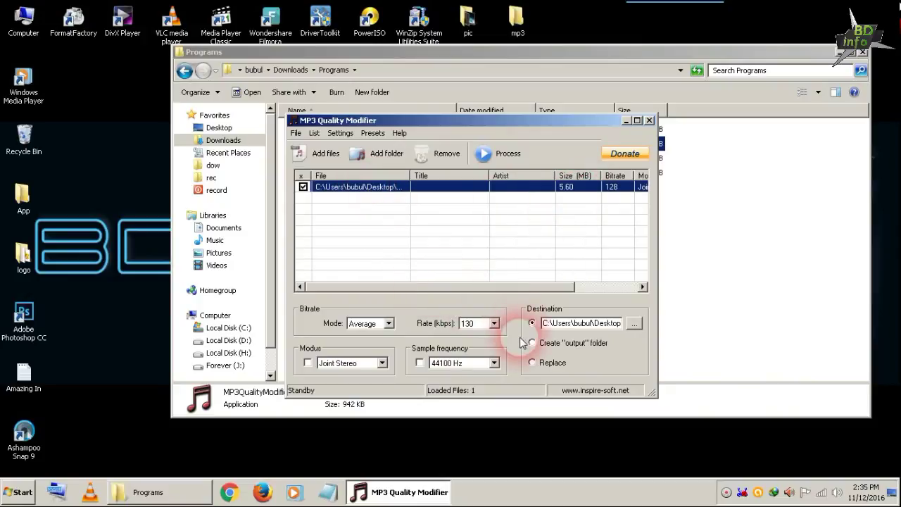
pyautogui.click(481, 324)
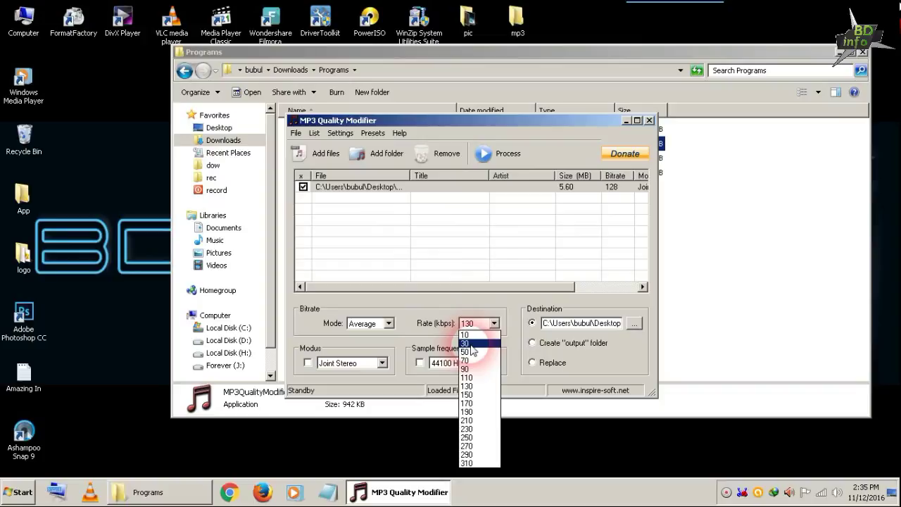
pyautogui.click(470, 345)
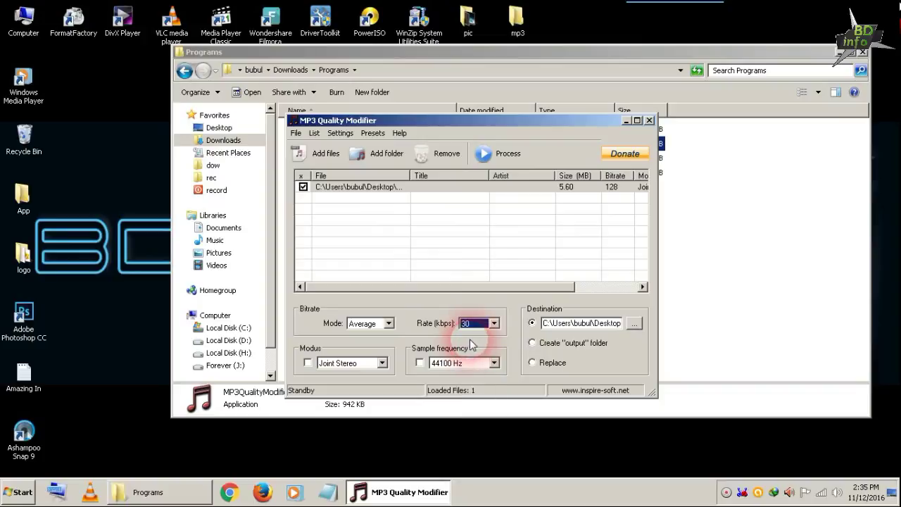
# - Process the loaded track with the current settings, review the size change summary and close it
pyautogui.click(498, 162)
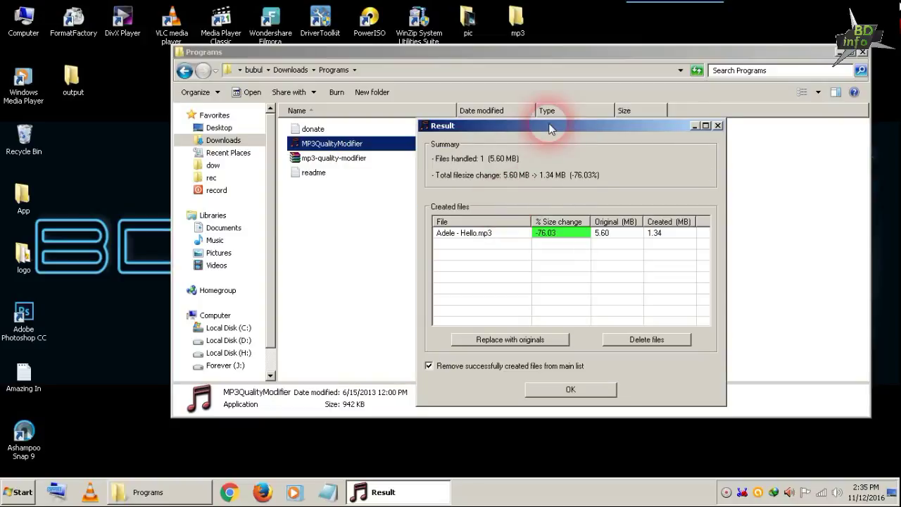
pyautogui.moveTo(549, 127); pyautogui.dragTo(495, 139)
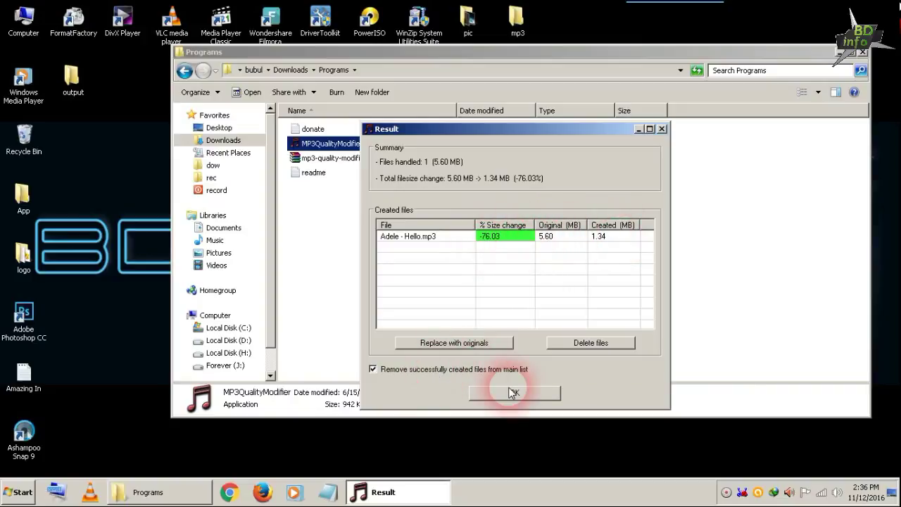
pyautogui.click(513, 393)
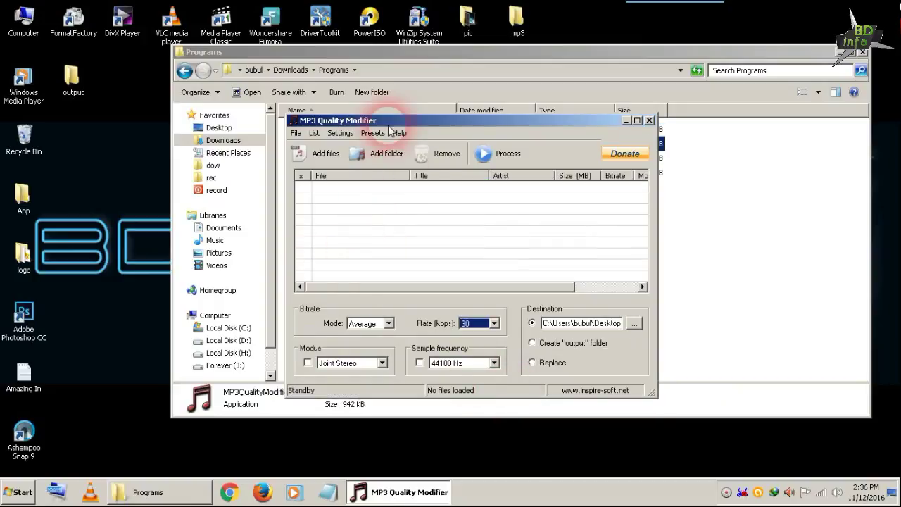
# - Inspect the full destination path, look through the destination folder chooser and cancel it
pyautogui.moveTo(402, 120); pyautogui.dragTo(427, 96)
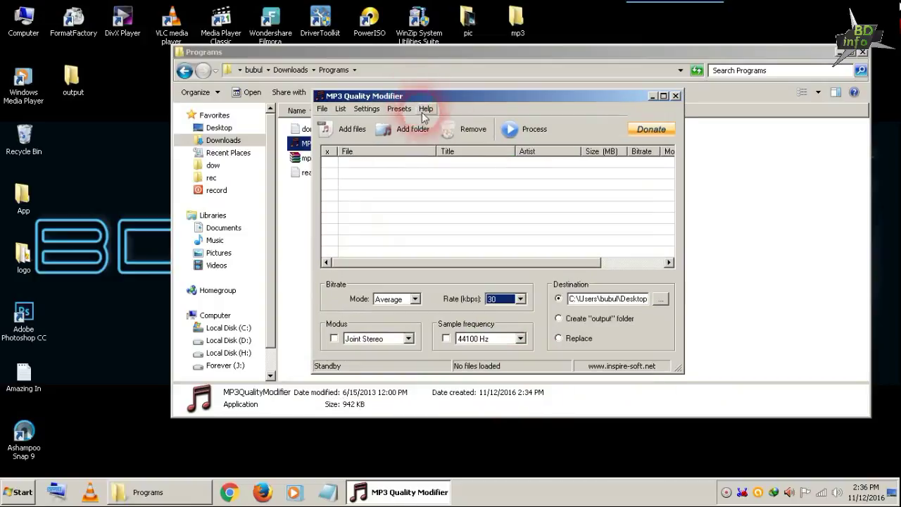
pyautogui.click(611, 308)
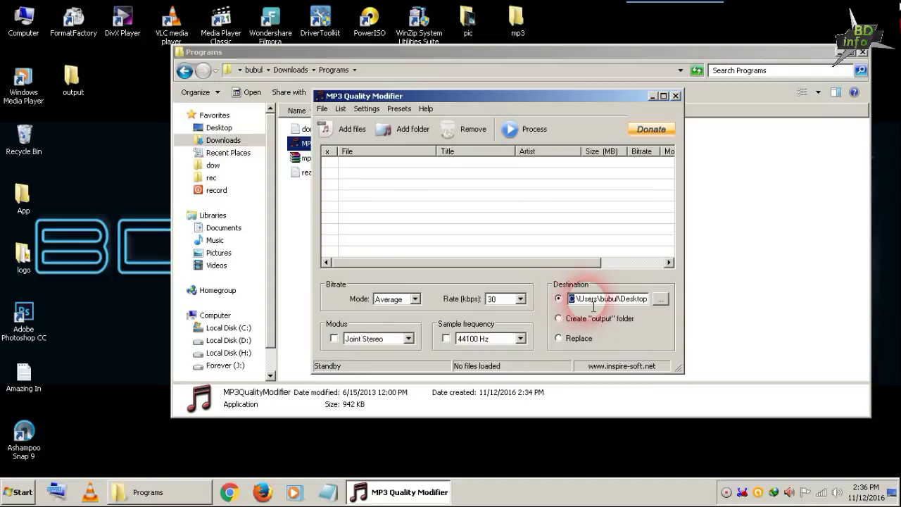
pyautogui.click(577, 302)
pyautogui.moveTo(576, 303); pyautogui.dragTo(633, 298)
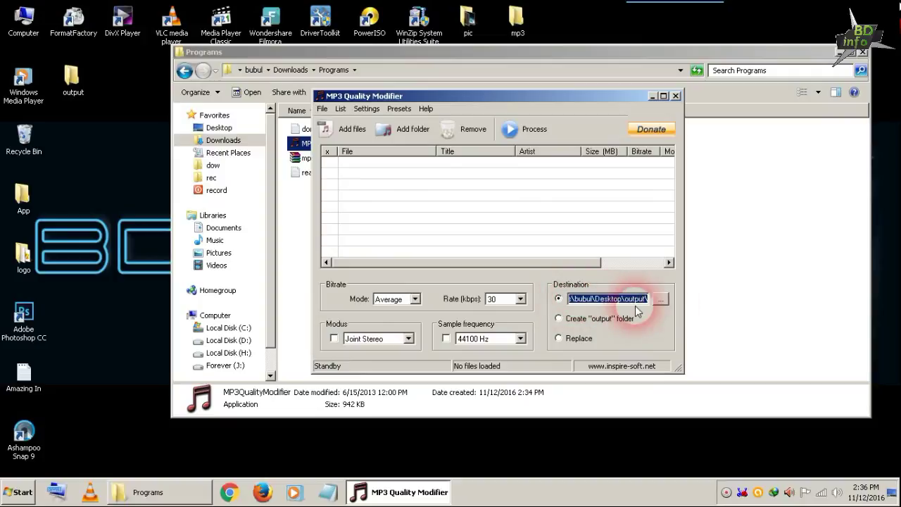
pyautogui.hotkey('ctrl', 'v')
pyautogui.click(661, 301)
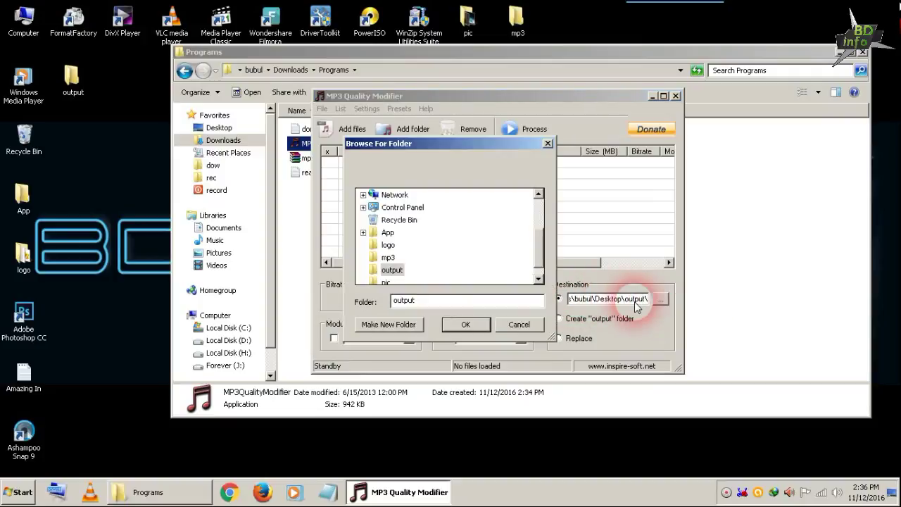
pyautogui.scroll(2, 532, 229)
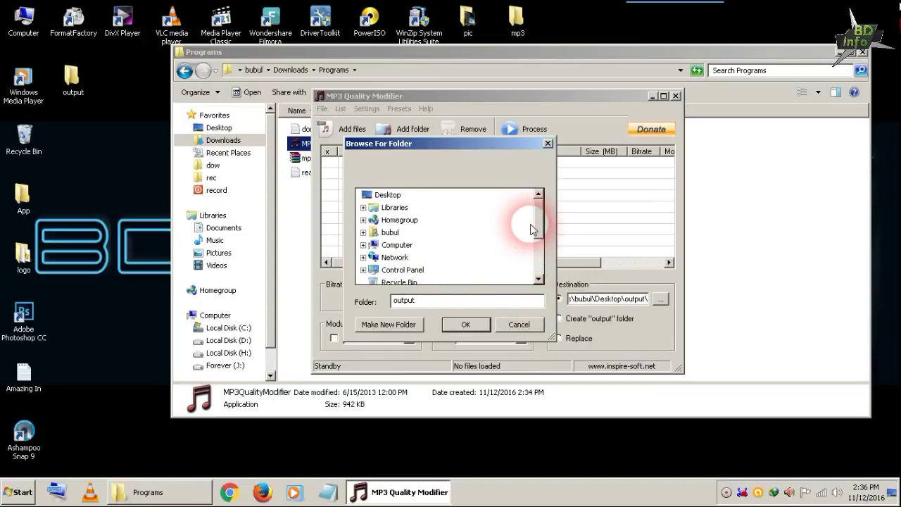
pyautogui.click(524, 323)
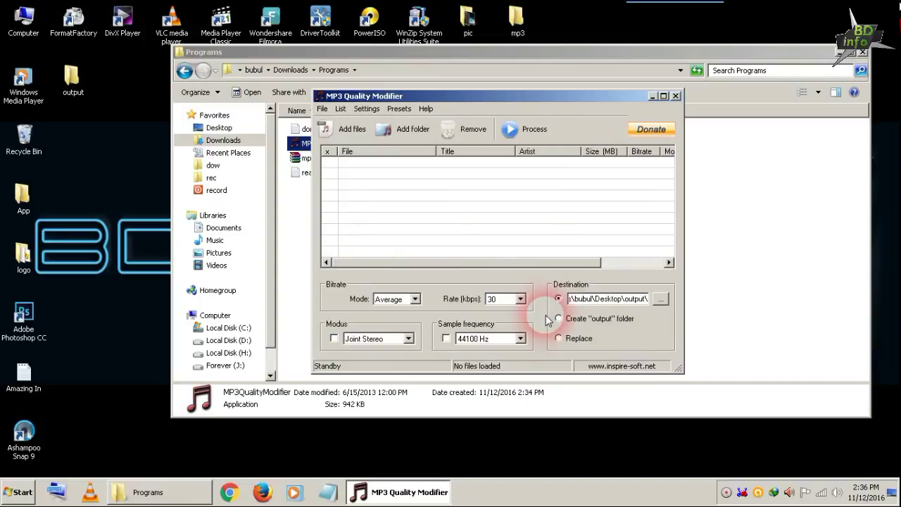
# - Compare the size of "Adele - Hello" in the Desktop output and mp3 folders, and close the output folder
pyautogui.click(80, 96)
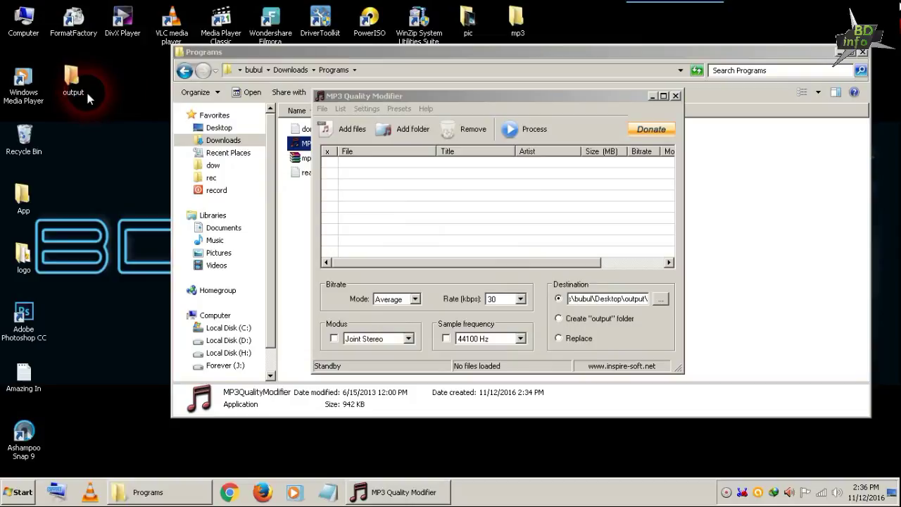
pyautogui.doubleClick(74, 91)
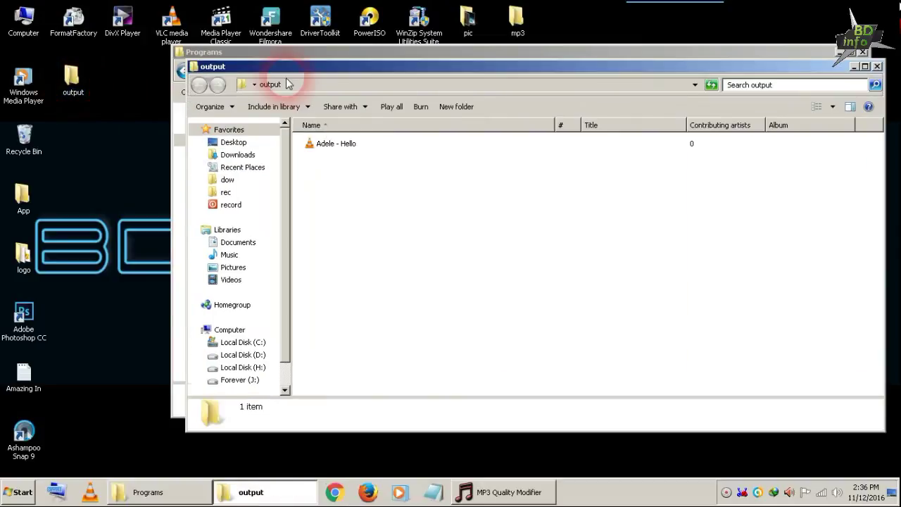
pyautogui.click(257, 181)
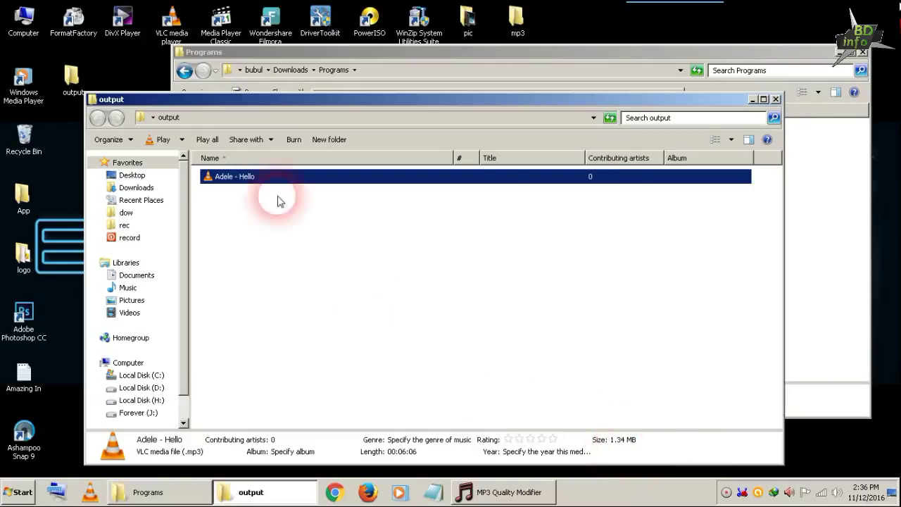
pyautogui.doubleClick(517, 19)
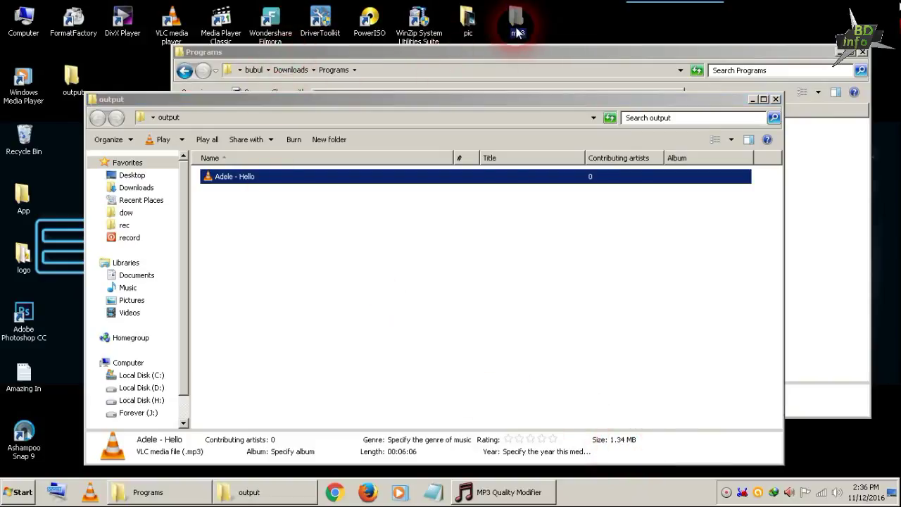
pyautogui.moveTo(402, 20); pyautogui.dragTo(659, 114)
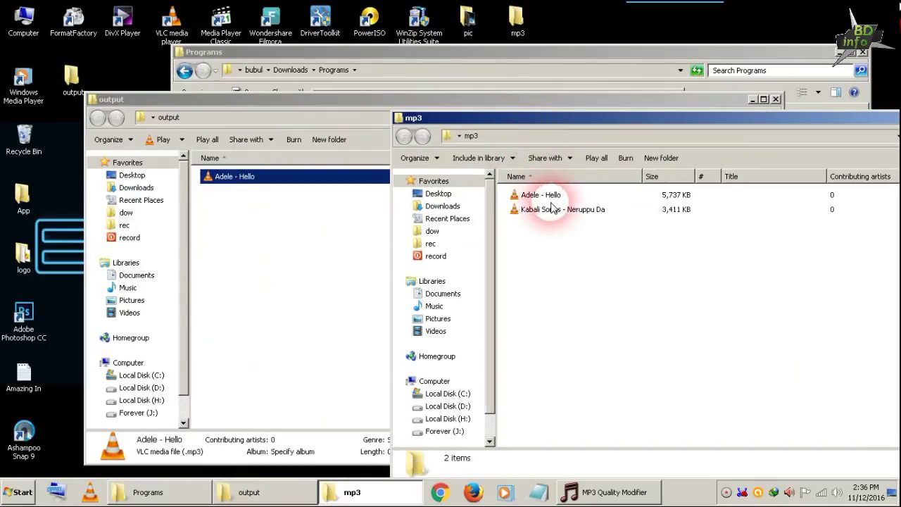
pyautogui.click(538, 196)
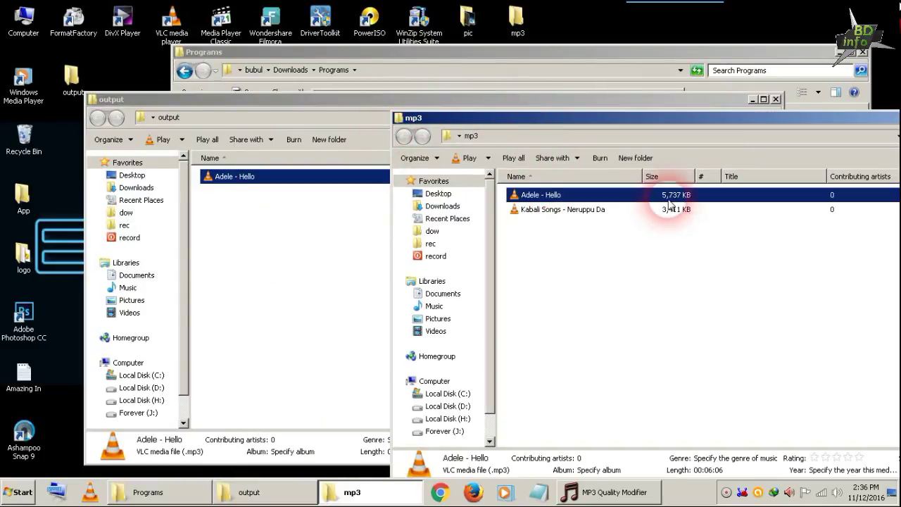
pyautogui.moveTo(386, 101); pyautogui.dragTo(327, 55)
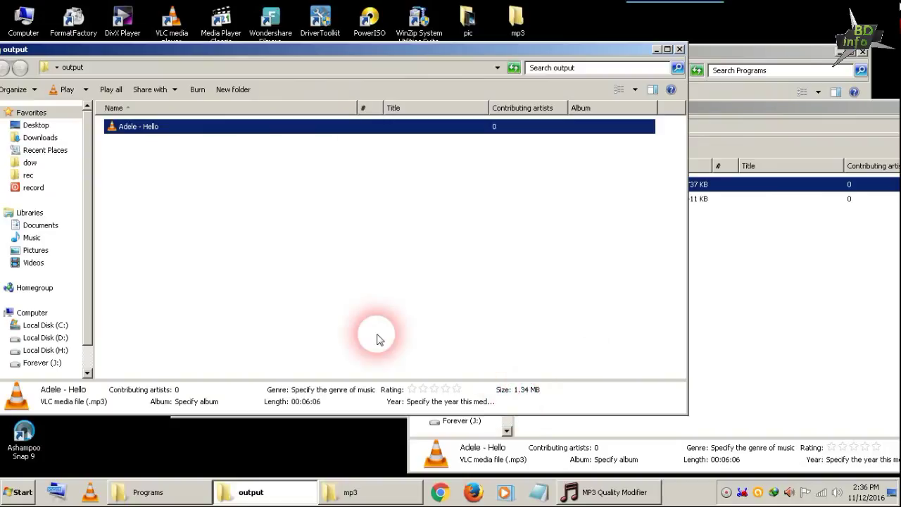
pyautogui.click(680, 51)
# - Load the "Kabali Songs - Neruppu Da" track from the mp3 folder into MP3 Quality Modifier
pyautogui.moveTo(569, 116); pyautogui.dragTo(495, 146)
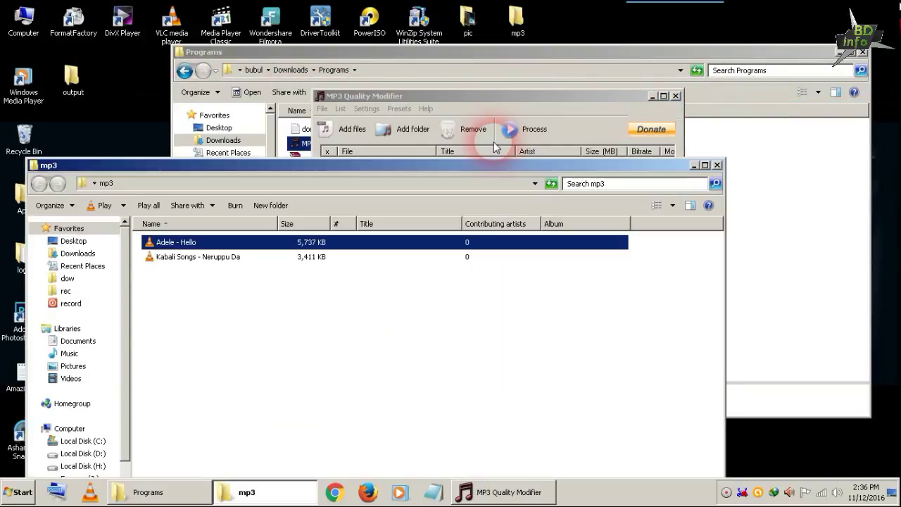
pyautogui.click(488, 98)
pyautogui.click(332, 128)
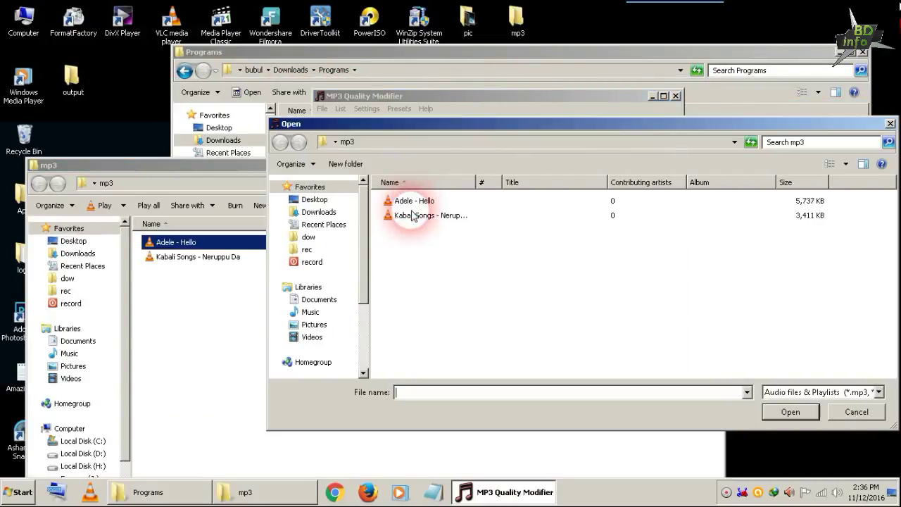
pyautogui.click(409, 215)
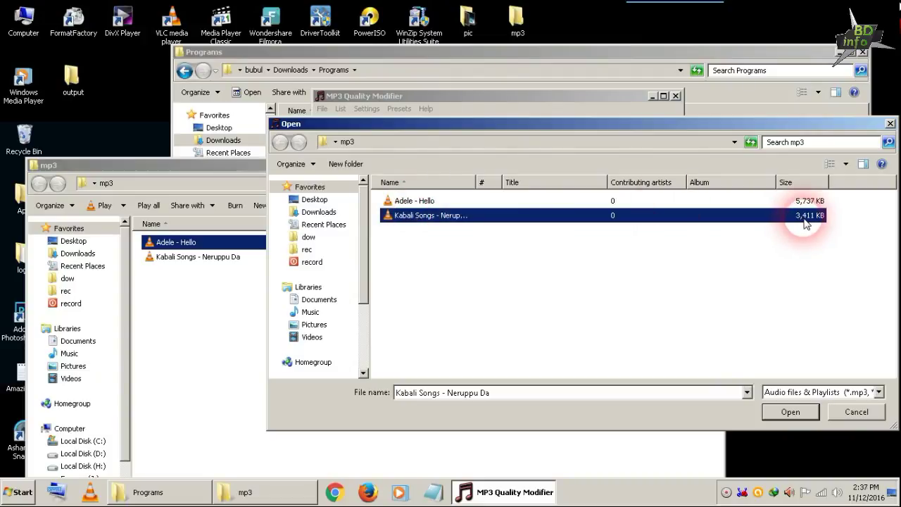
pyautogui.click(792, 414)
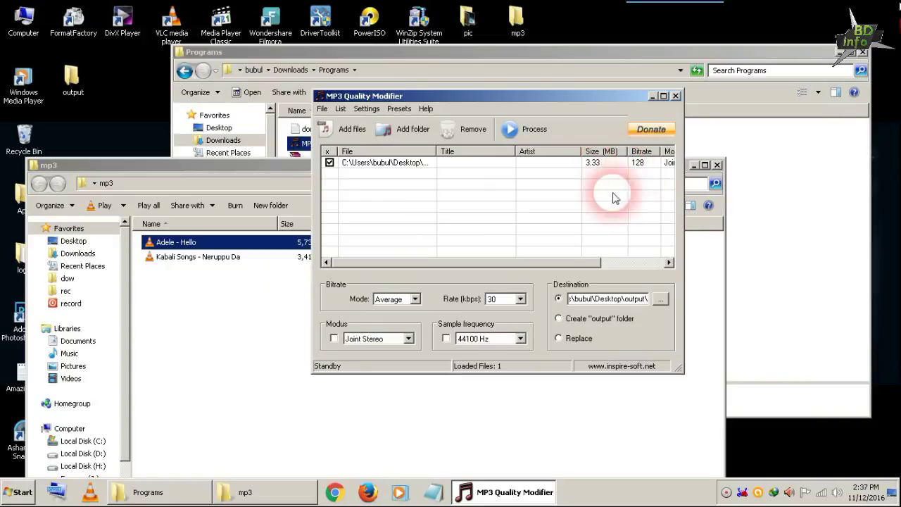
# - Process the loaded track at 30 kbps into the Desktop output folder, review the result summary and close it
pyautogui.click(520, 299)
pyautogui.click(509, 301)
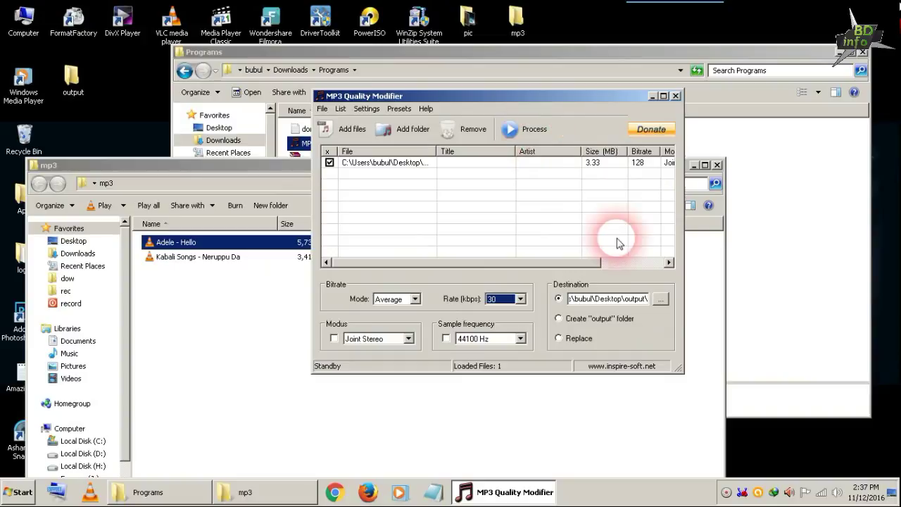
pyautogui.moveTo(634, 298); pyautogui.dragTo(527, 301)
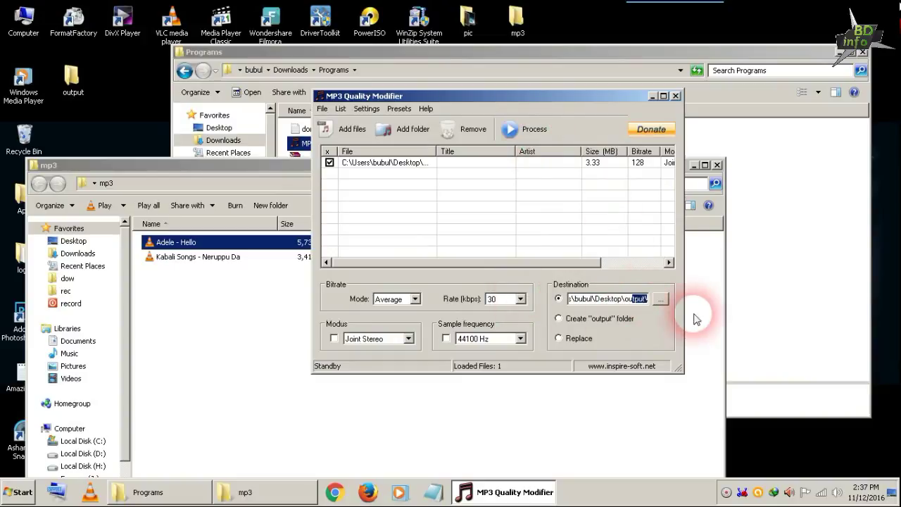
pyautogui.moveTo(629, 294); pyautogui.dragTo(664, 304)
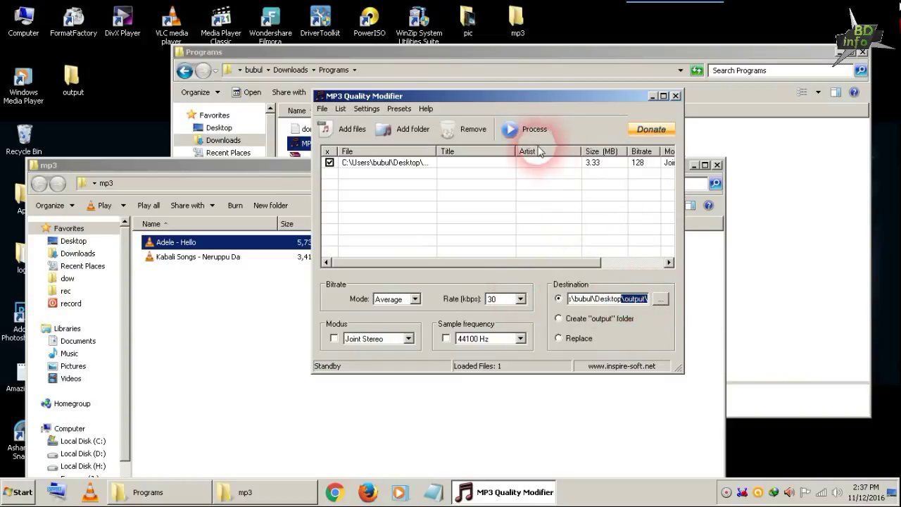
pyautogui.click(524, 128)
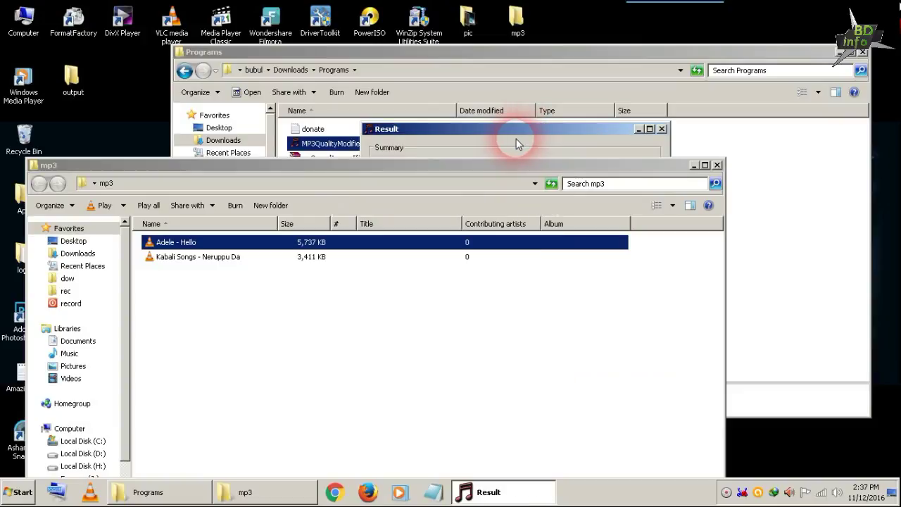
pyautogui.moveTo(556, 164); pyautogui.dragTo(636, 359)
pyautogui.moveTo(529, 133); pyautogui.dragTo(525, 77)
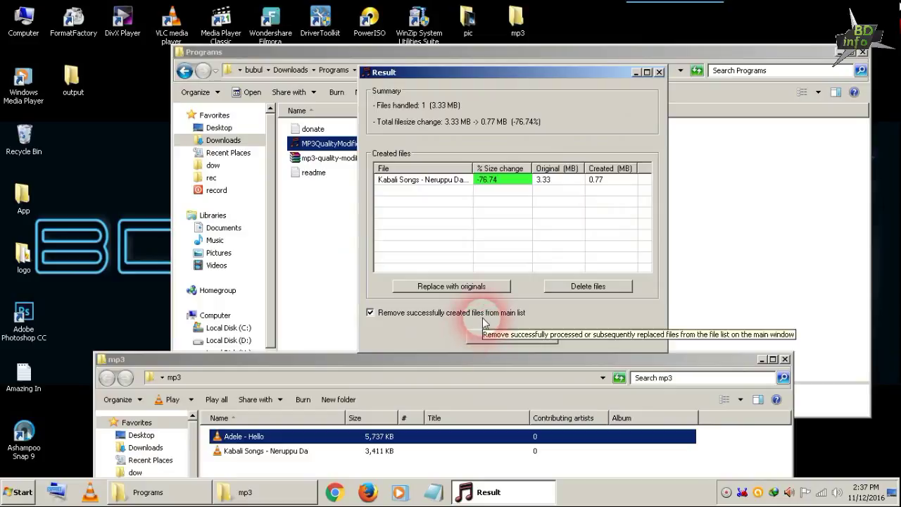
pyautogui.click(493, 336)
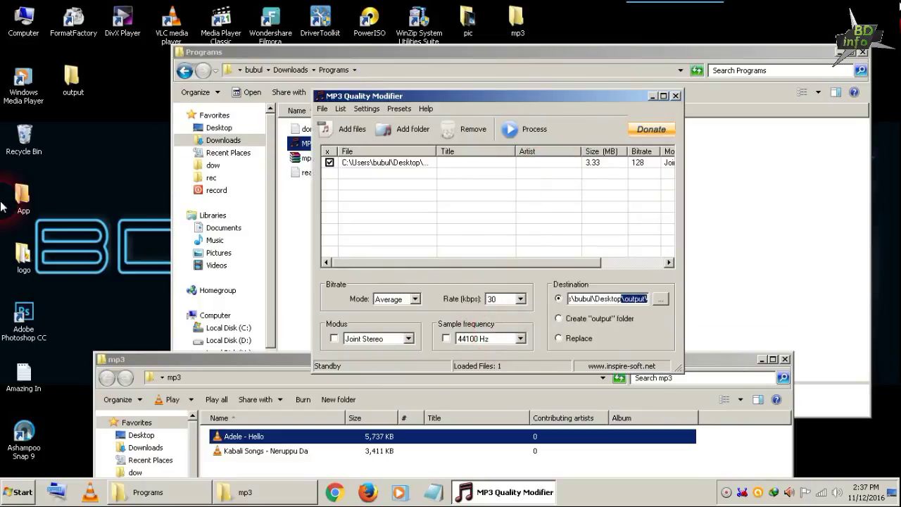
# - Open the Desktop output folder, select "Kabali Songs - Neruppu Da" and arrange its window below the mp3 folder's file list
pyautogui.moveTo(126, 364); pyautogui.dragTo(76, 258)
pyautogui.doubleClick(64, 79)
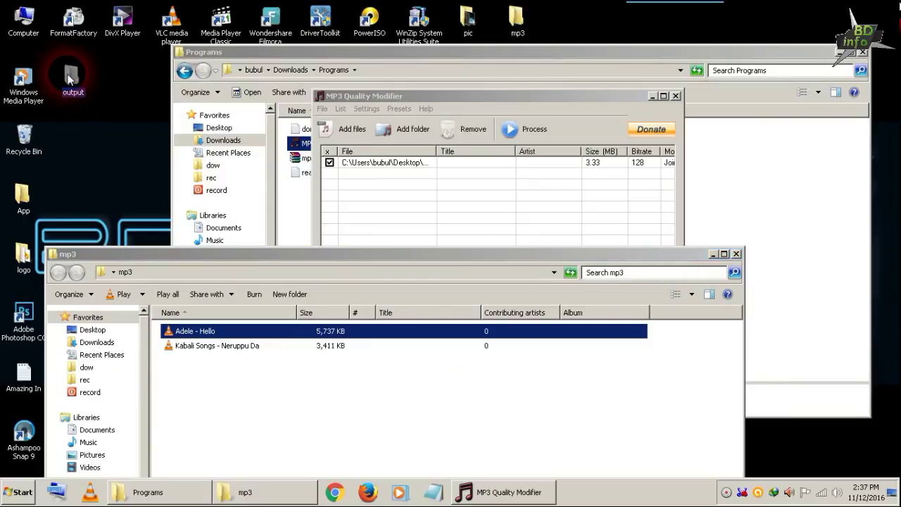
pyautogui.moveTo(199, 57); pyautogui.dragTo(342, 197)
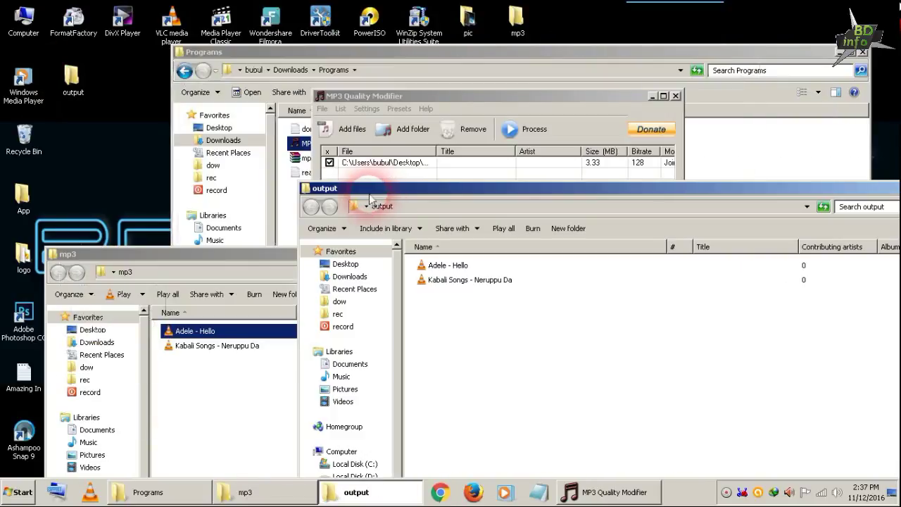
pyautogui.click(469, 282)
pyautogui.moveTo(294, 248); pyautogui.dragTo(271, 66)
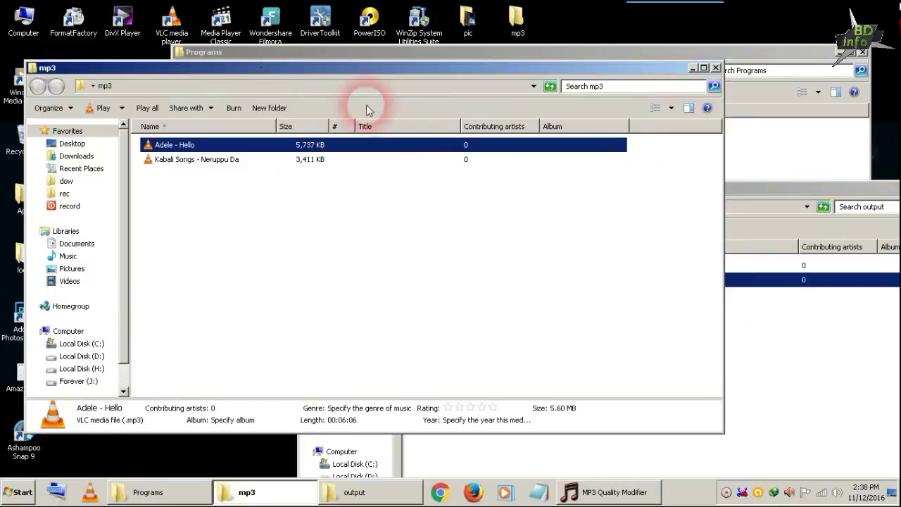
pyautogui.click(757, 241)
pyautogui.moveTo(728, 188); pyautogui.dragTo(495, 185)
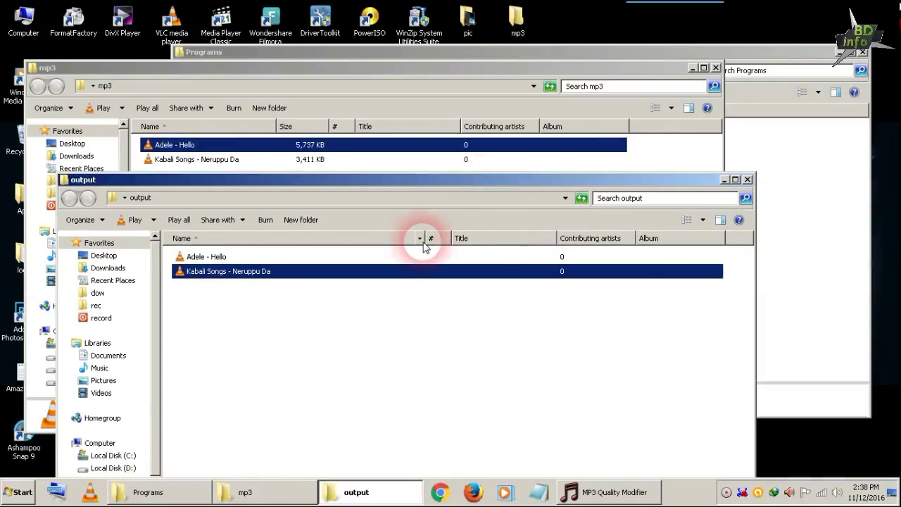
# - Show the Size column in the output folder and place it directly after the Name column
pyautogui.rightClick(491, 240)
pyautogui.click(513, 347)
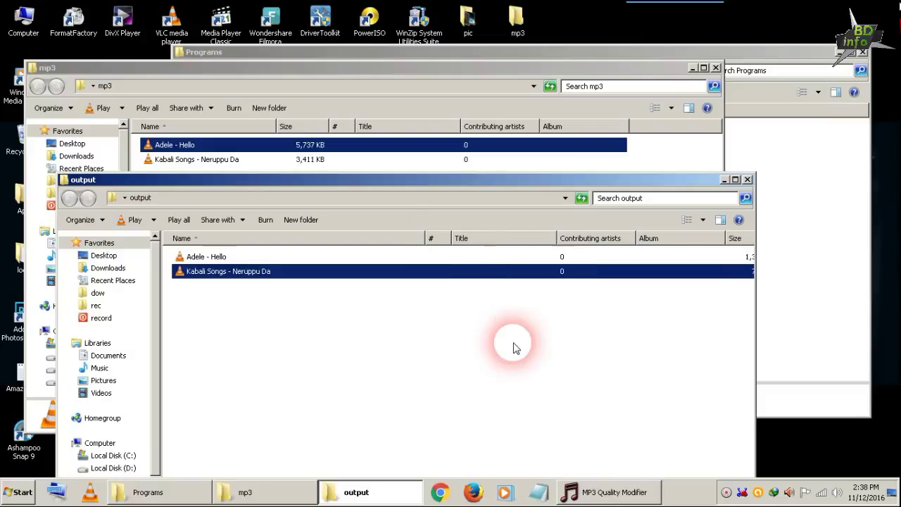
pyautogui.moveTo(736, 238); pyautogui.dragTo(388, 249)
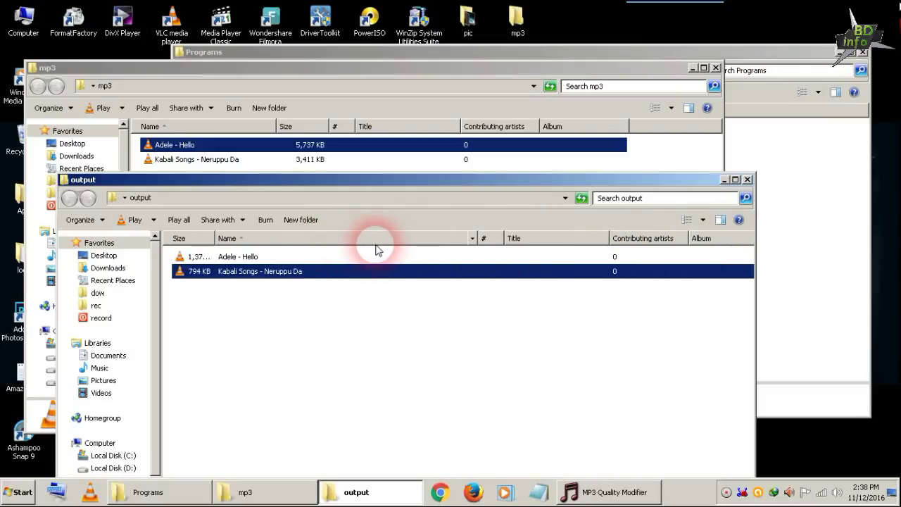
pyautogui.moveTo(177, 238); pyautogui.dragTo(307, 238)
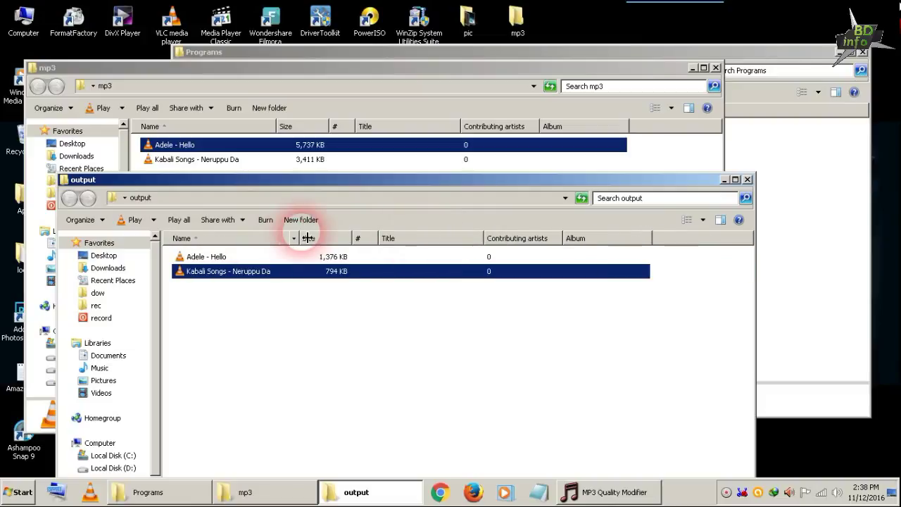
# - Compare the size of "Kabali Songs - Neruppu Da" in the mp3 and output folders, and return to MP3 Quality Modifier
pyautogui.click(299, 161)
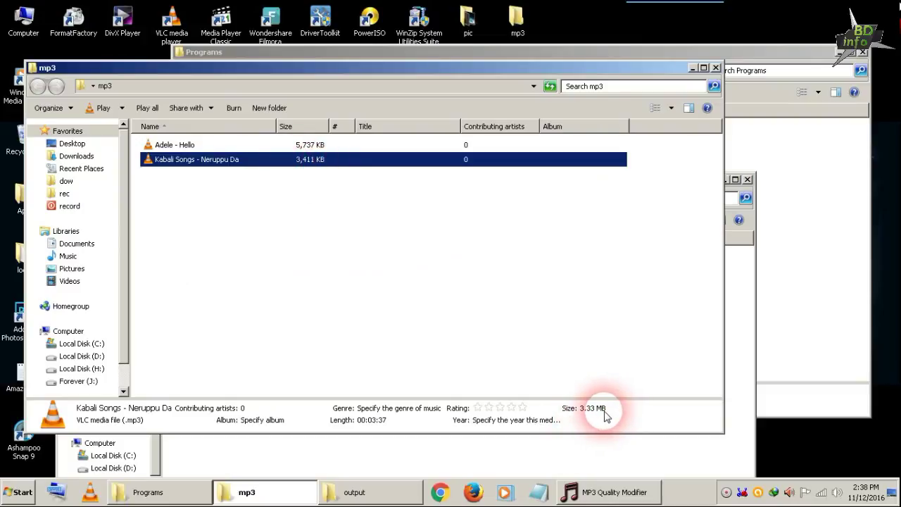
pyautogui.click(409, 450)
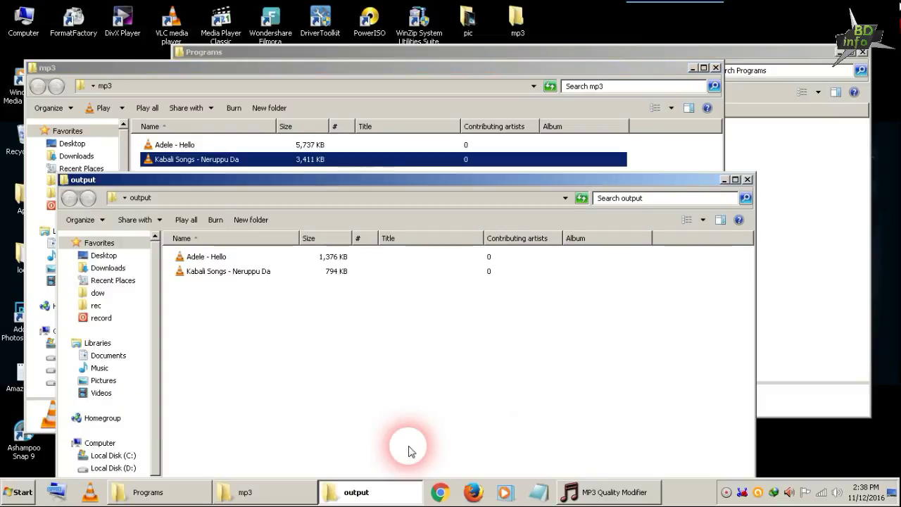
pyautogui.click(402, 276)
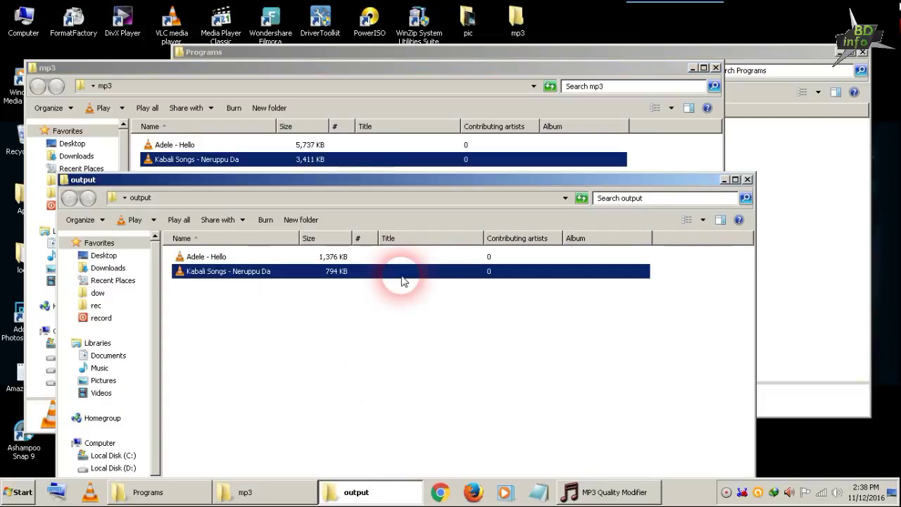
pyautogui.moveTo(369, 181); pyautogui.dragTo(485, 95)
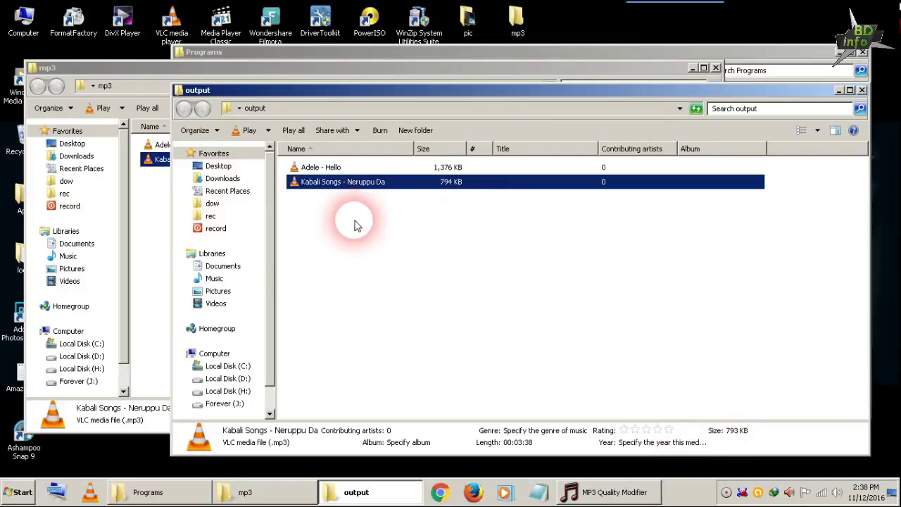
pyautogui.moveTo(391, 88); pyautogui.dragTo(285, 106)
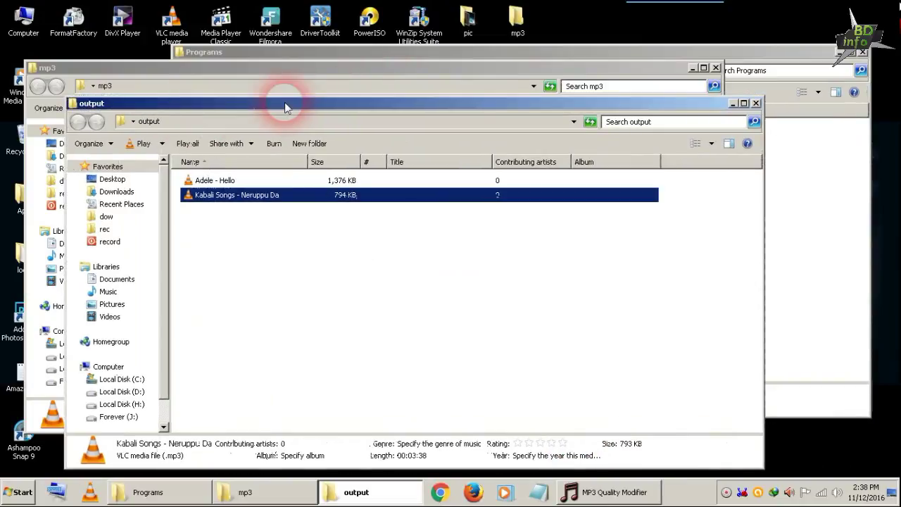
pyautogui.click(620, 496)
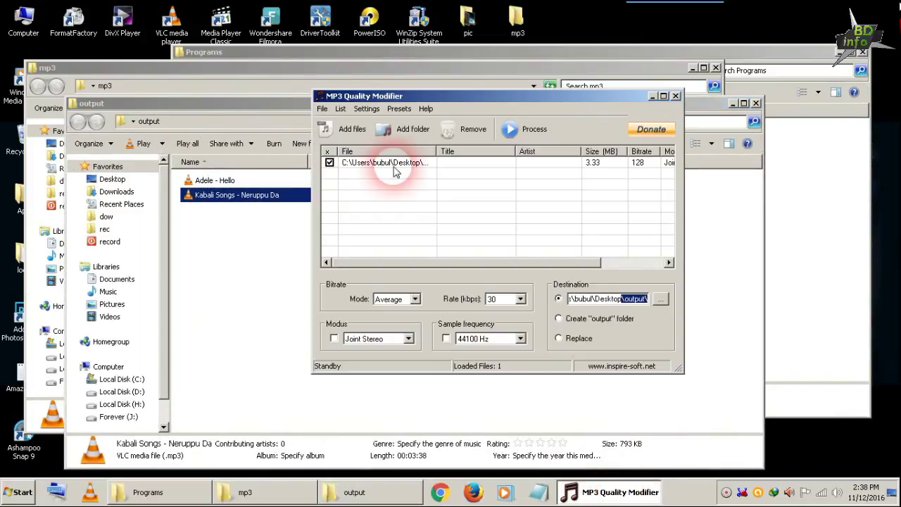